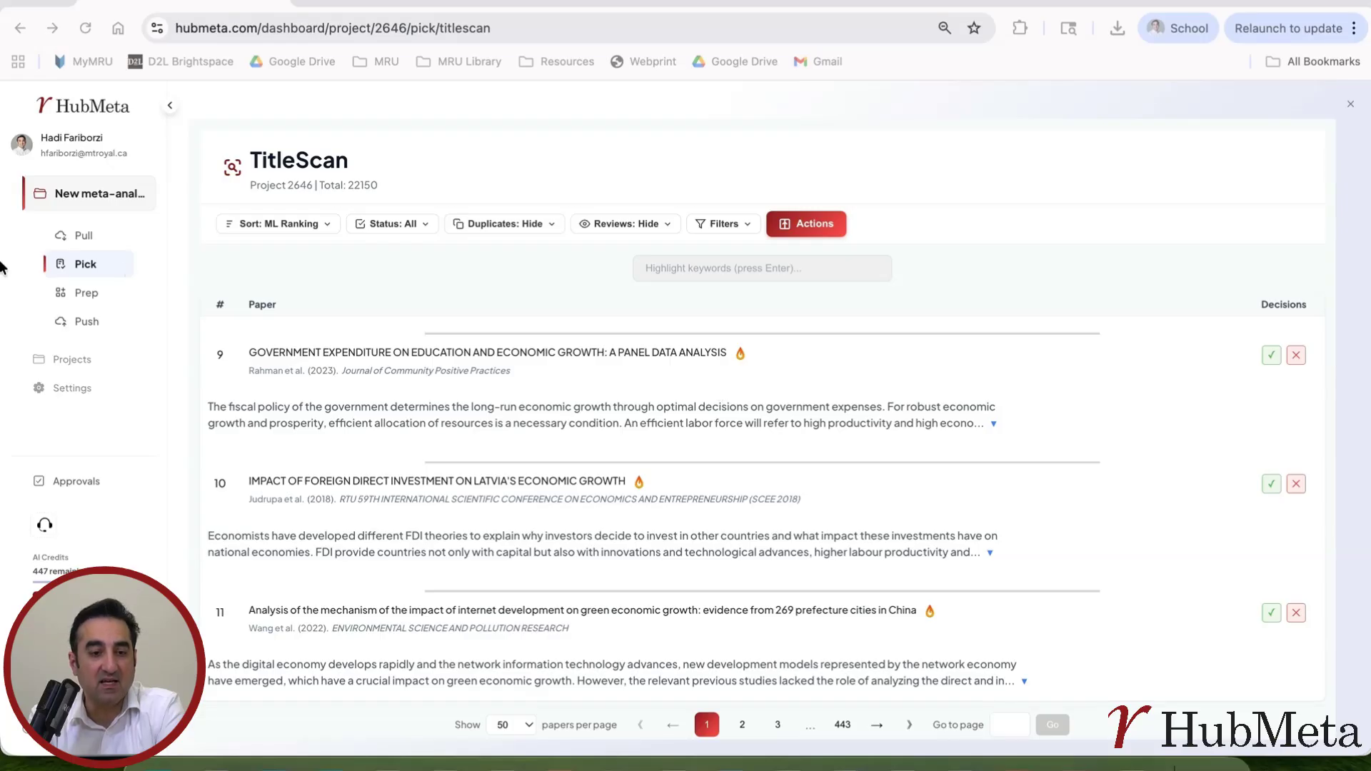
Step: Show the Pick flyout with the TitleScan, Fetch, DeepScan and Assist screening tools
left_click(97, 265)
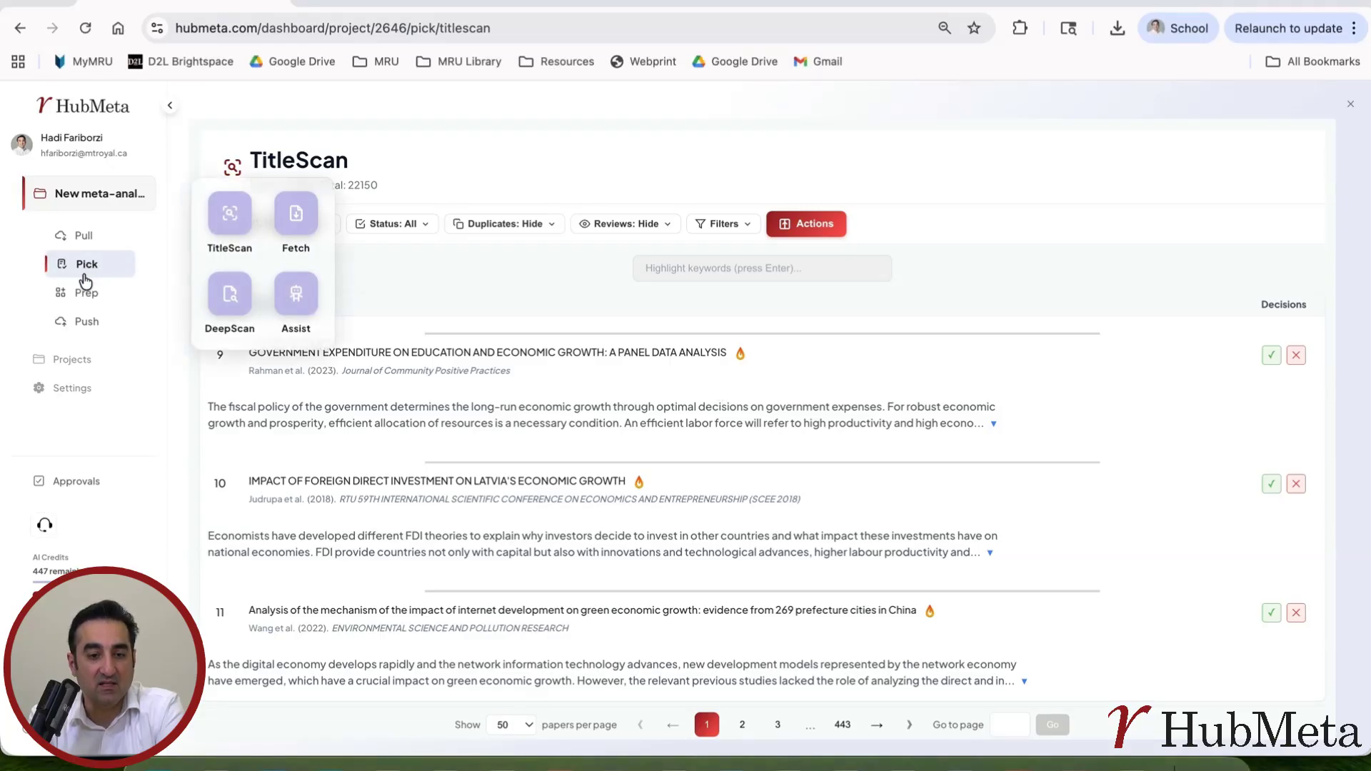
Step: Open AI-Assisted Screening, focus the research-focus box, then bring the source PDF forward in Acrobat
left_click(306, 302)
left_click(554, 300)
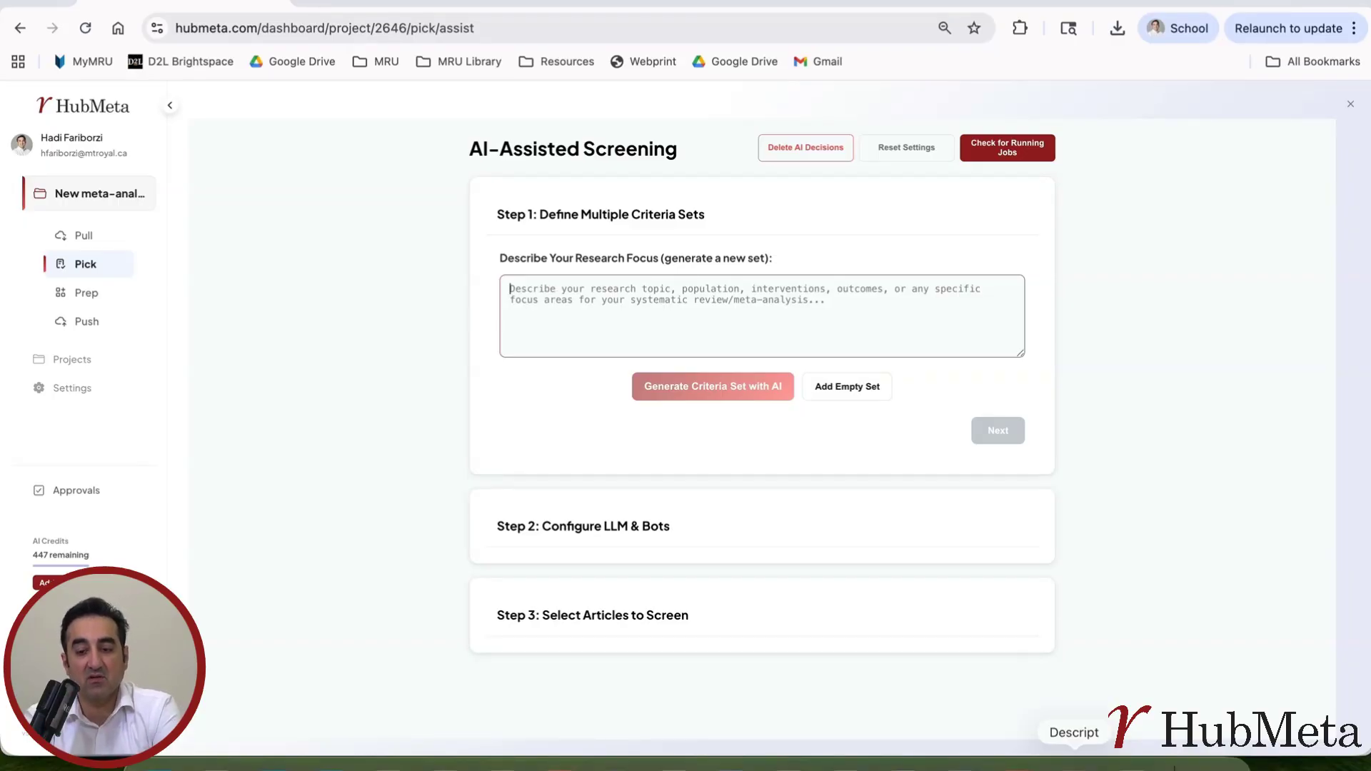
left_click(1015, 765)
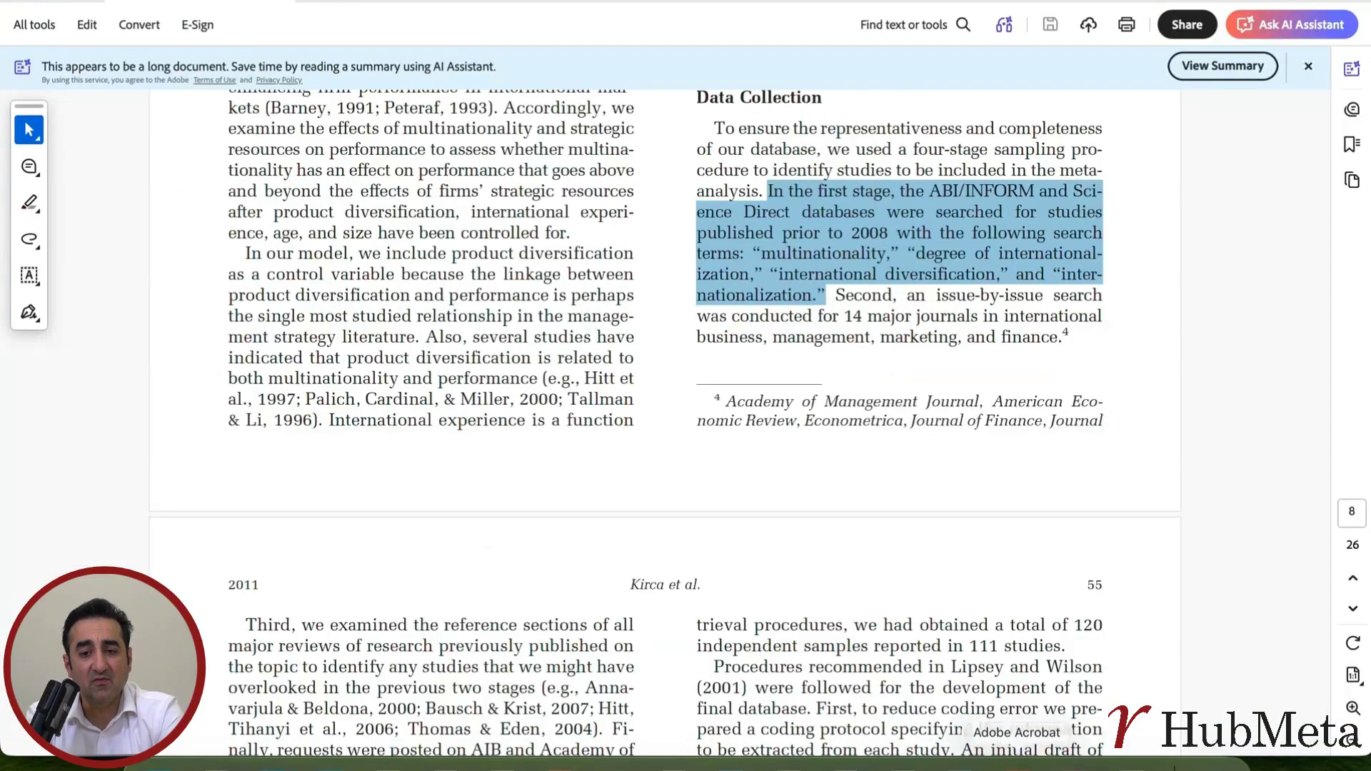
Step: Copy the page 9 'Studies were selected for inclusion…' paragraph, then return to HubMeta in Chrome
left_click(863, 314)
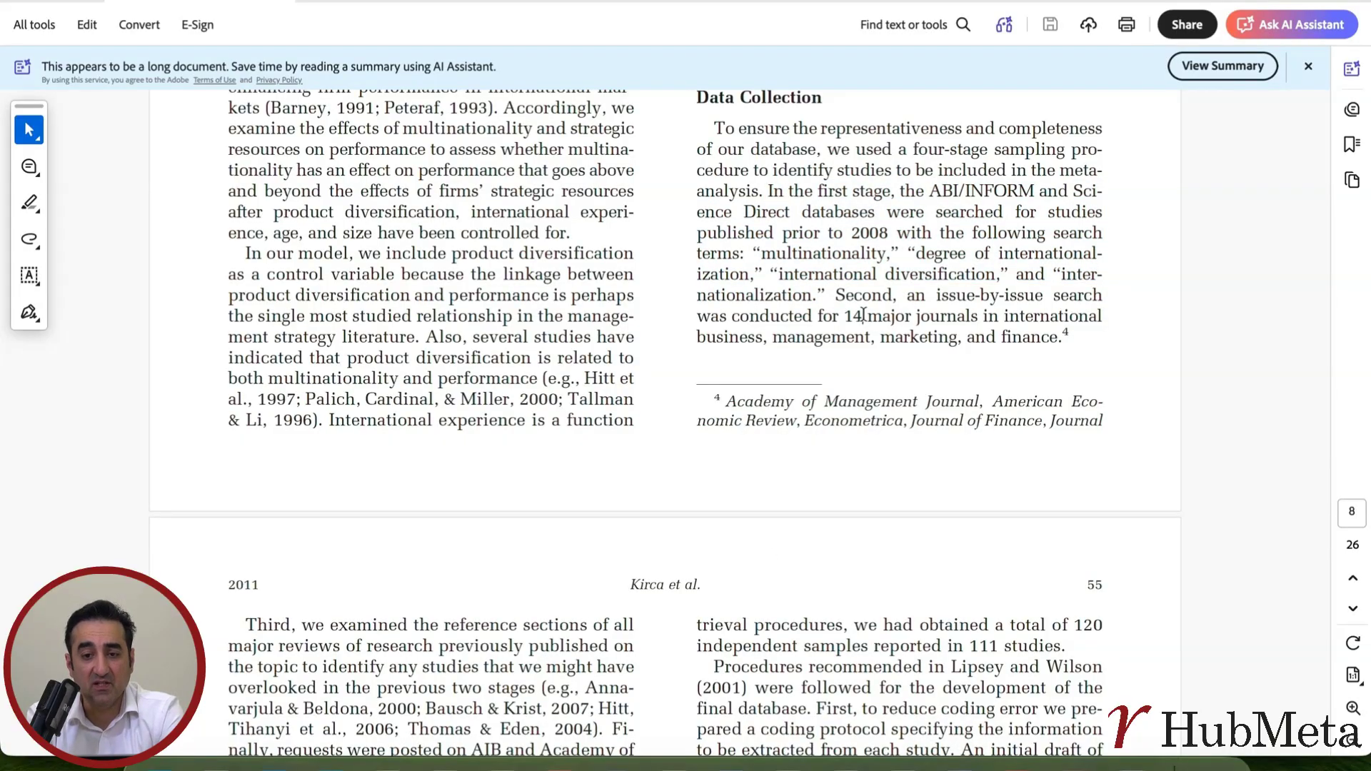
scroll(863, 314, "down", 10)
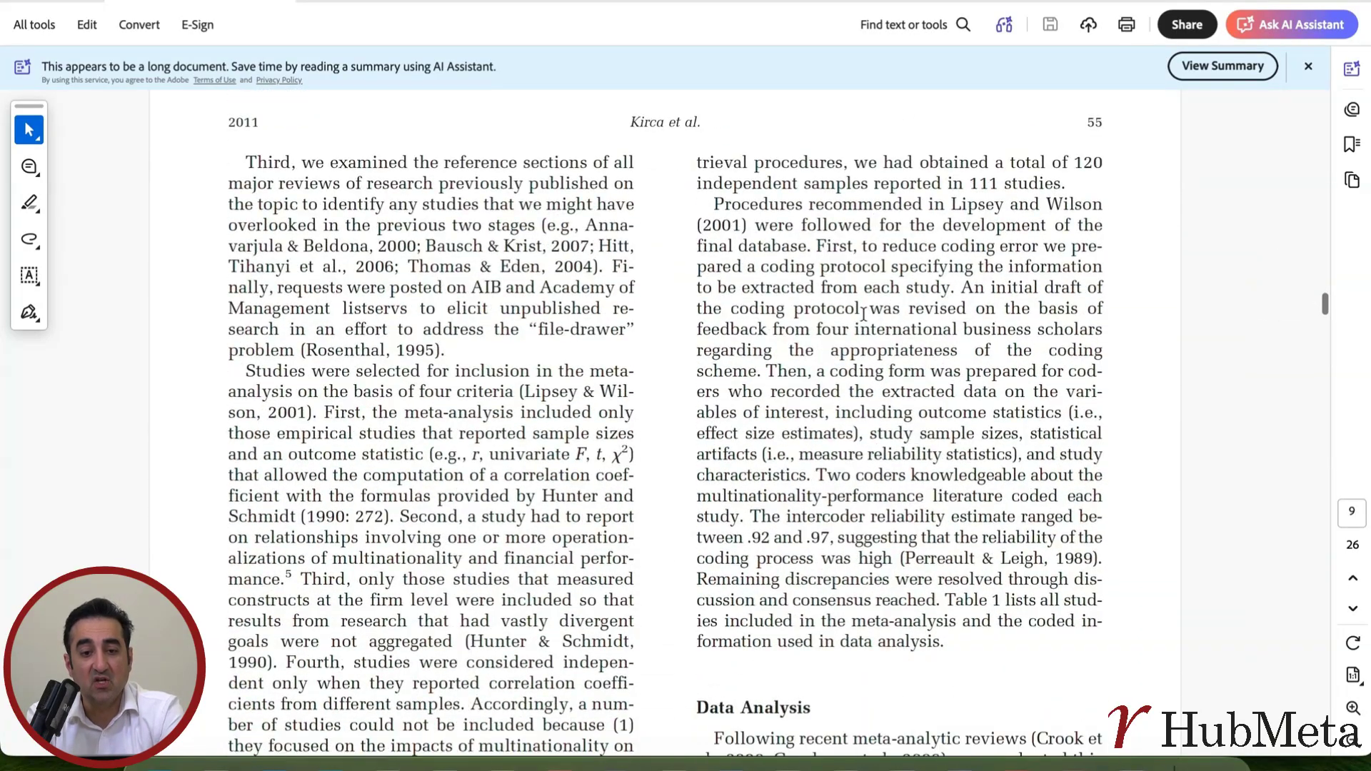
scroll(863, 314, "down", 5)
scroll(568, 457, "up", 5)
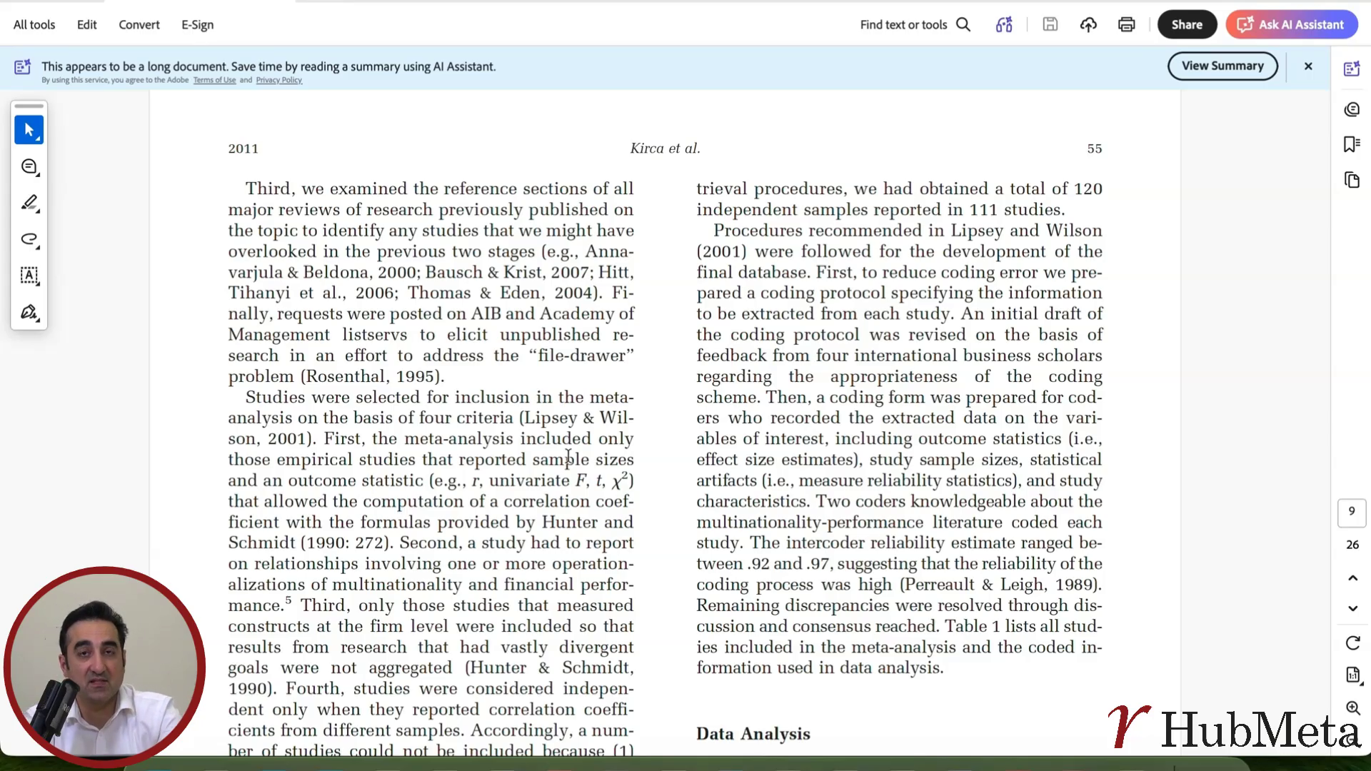
scroll(569, 457, "down", 3)
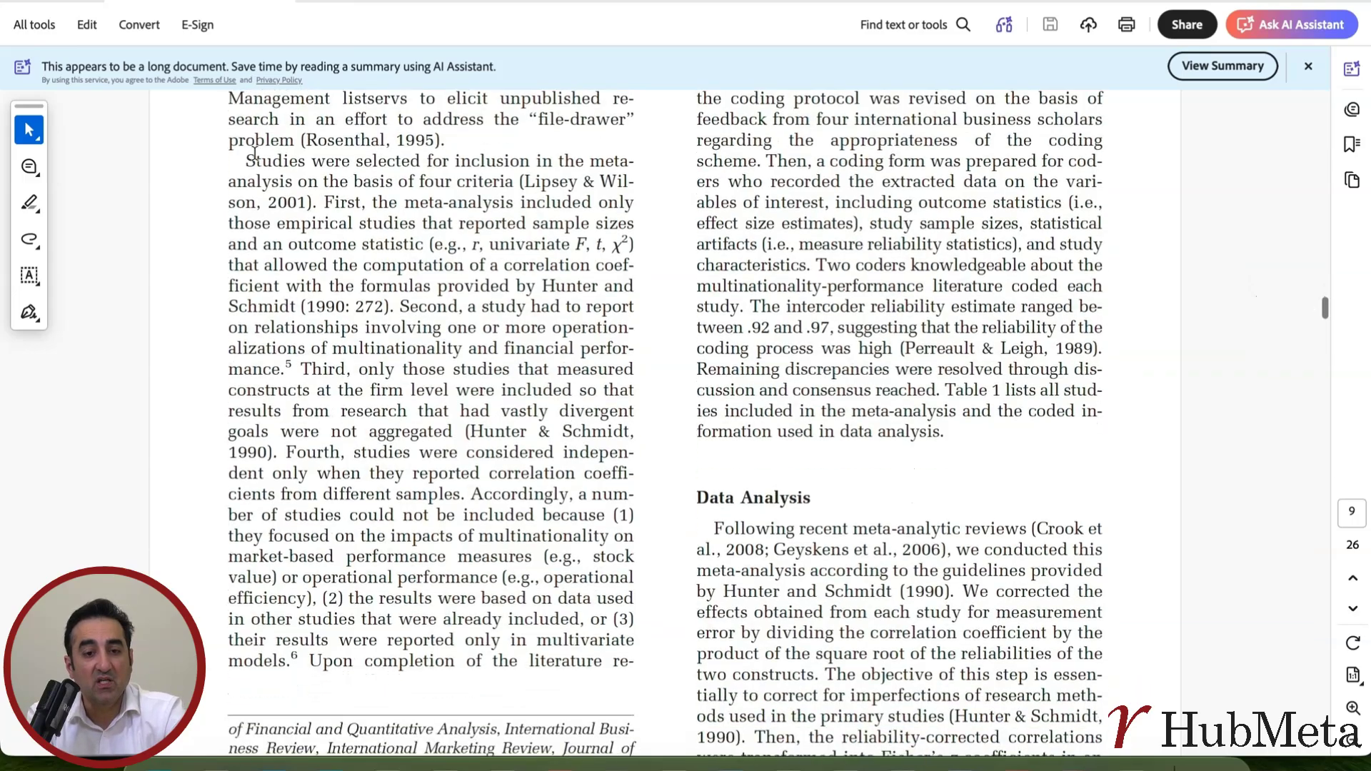
left_click_drag(245, 159, 308, 663)
scroll(409, 647, "up", 3)
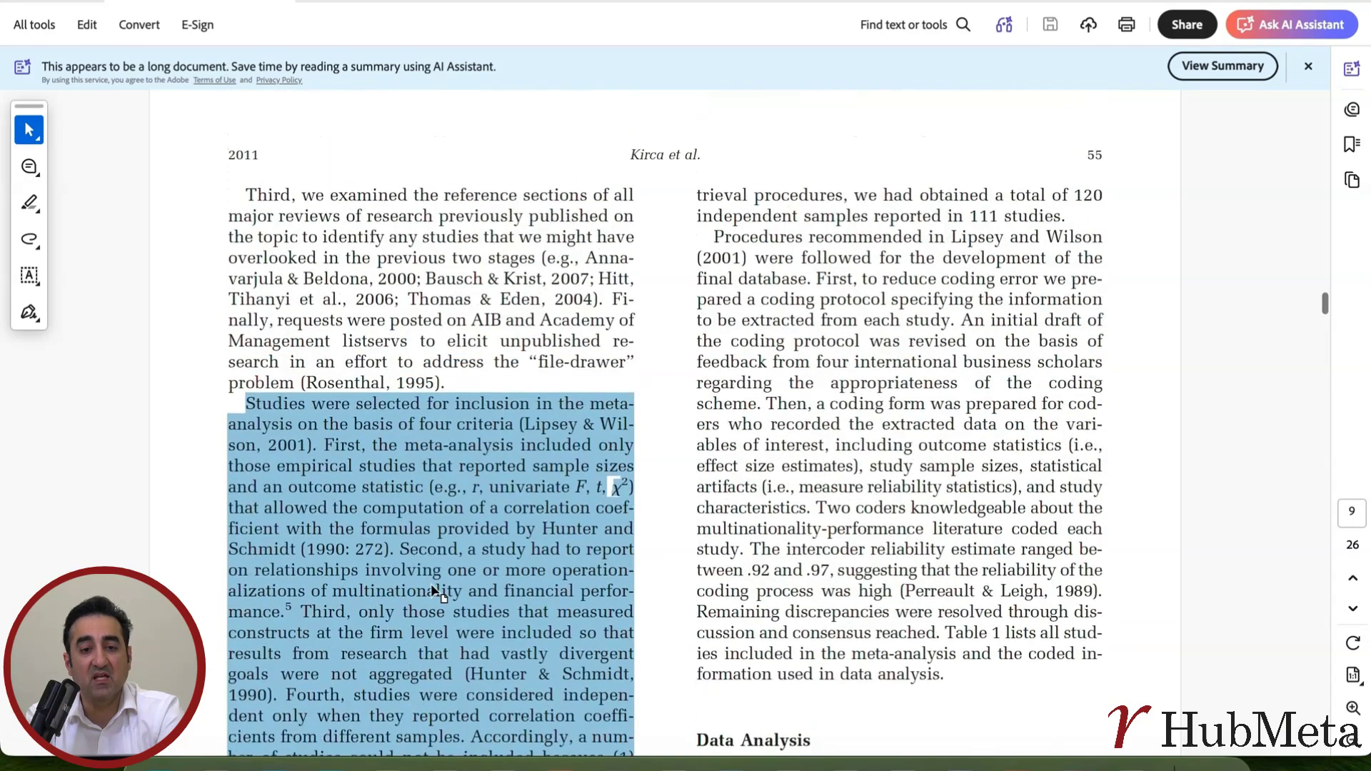
left_click(431, 584)
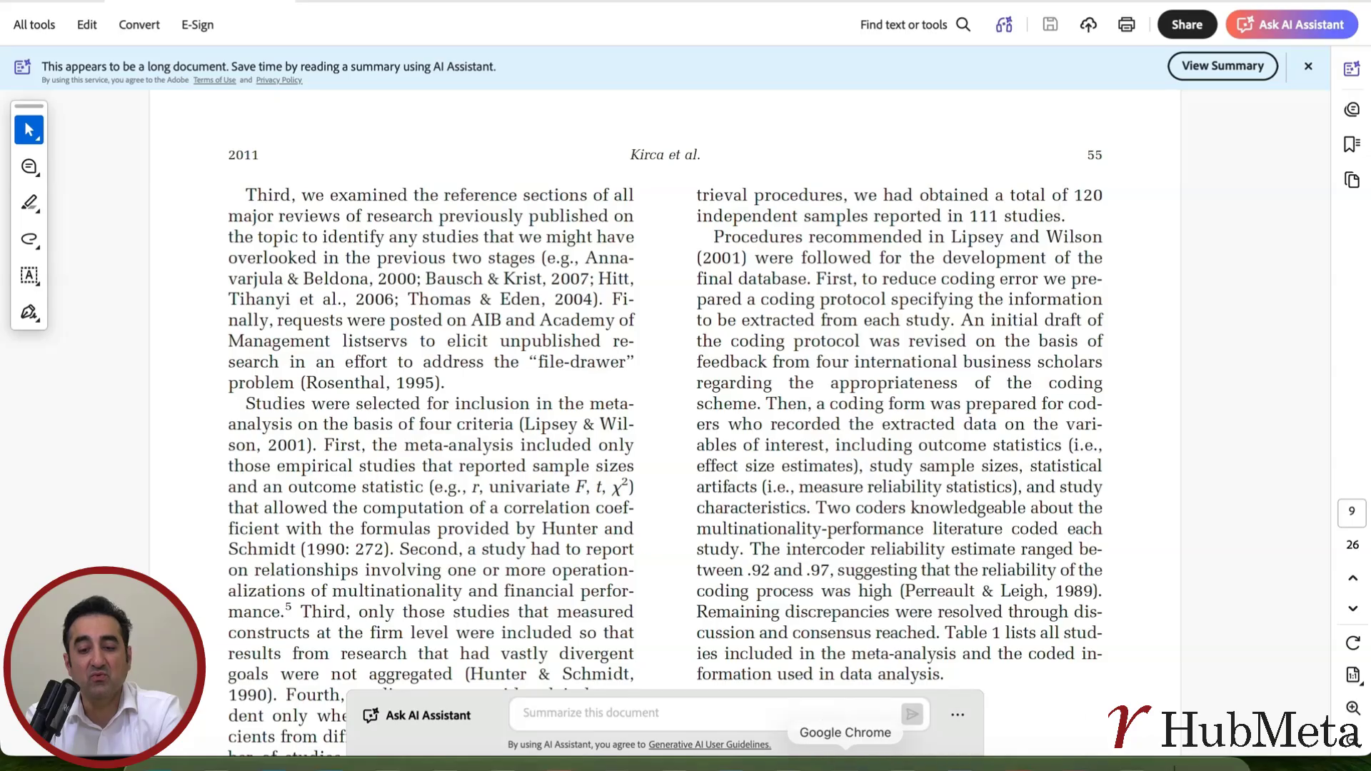
left_click(846, 763)
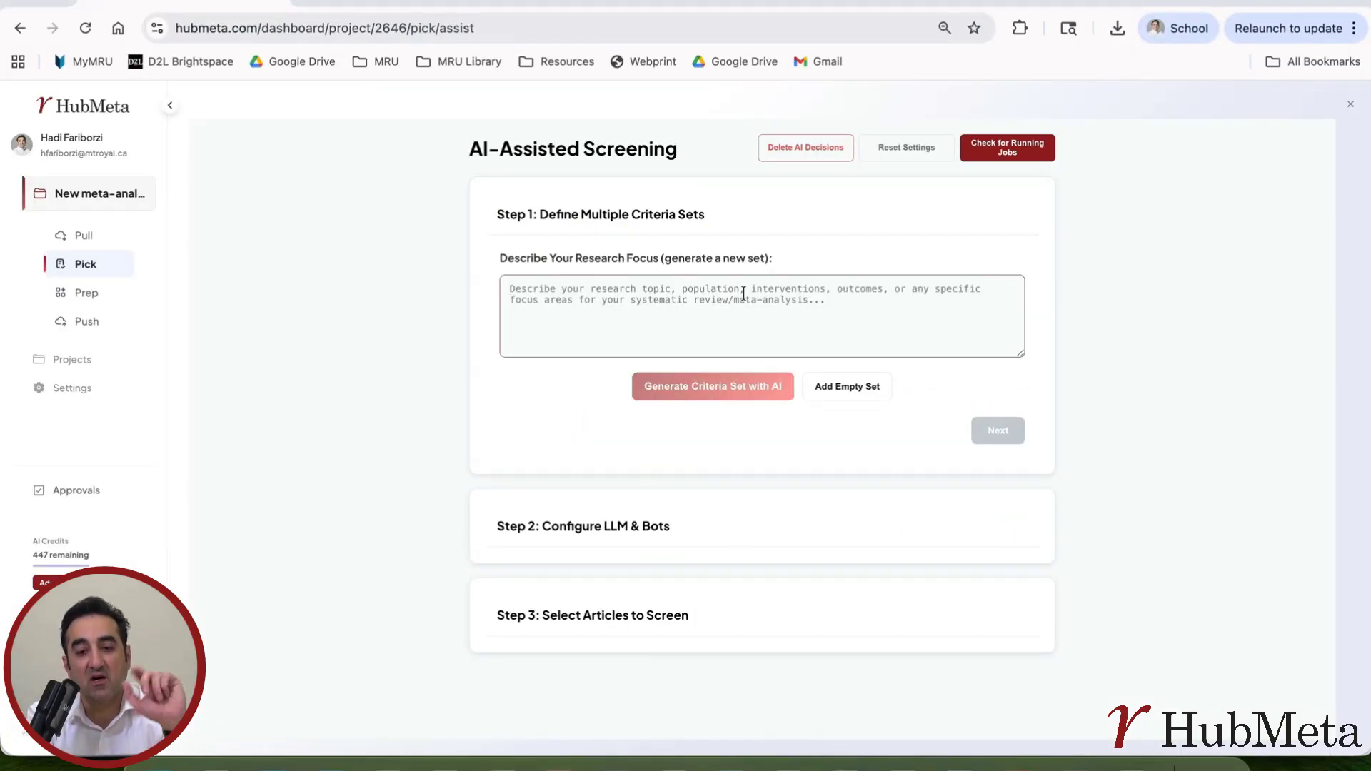
Step: Paste the inclusion-criteria paragraph as the research focus and generate criteria Set 1 with AI
key("ctrl+v")
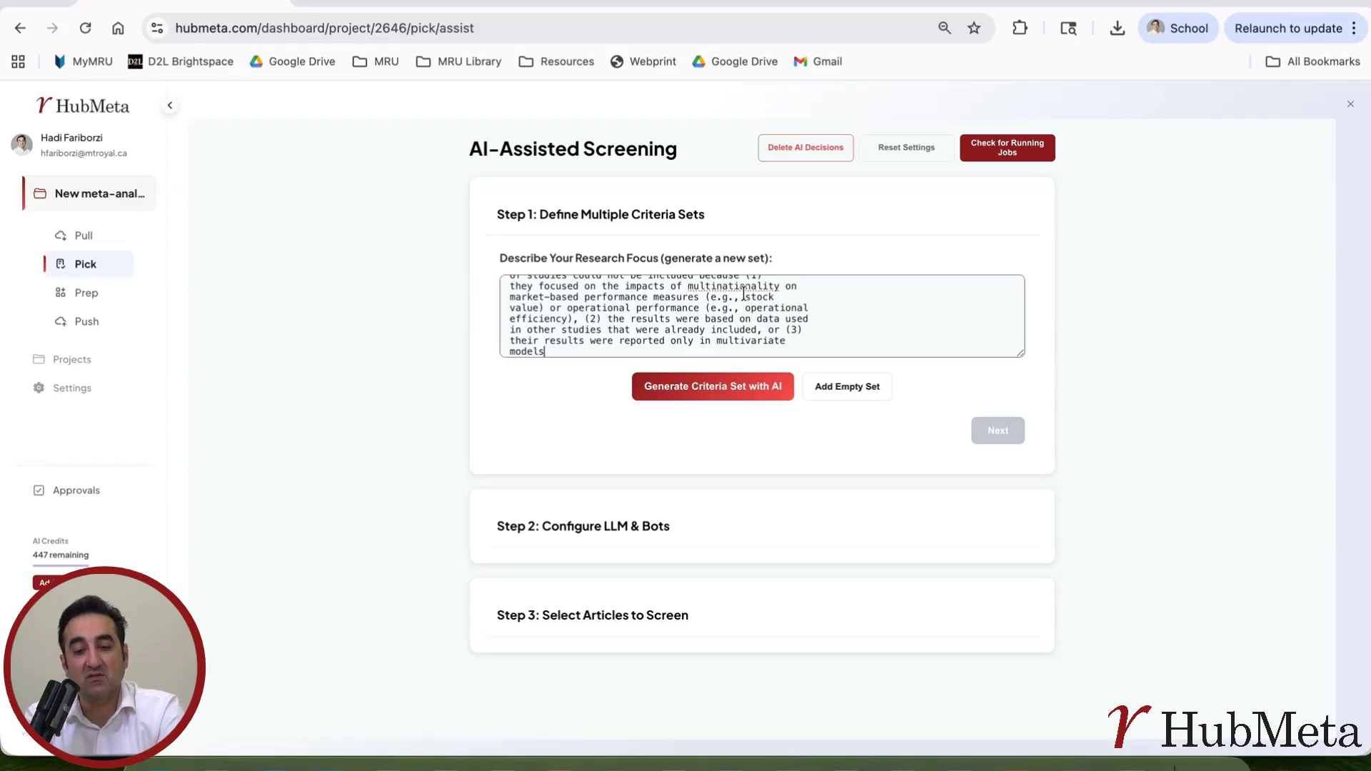
left_click(709, 392)
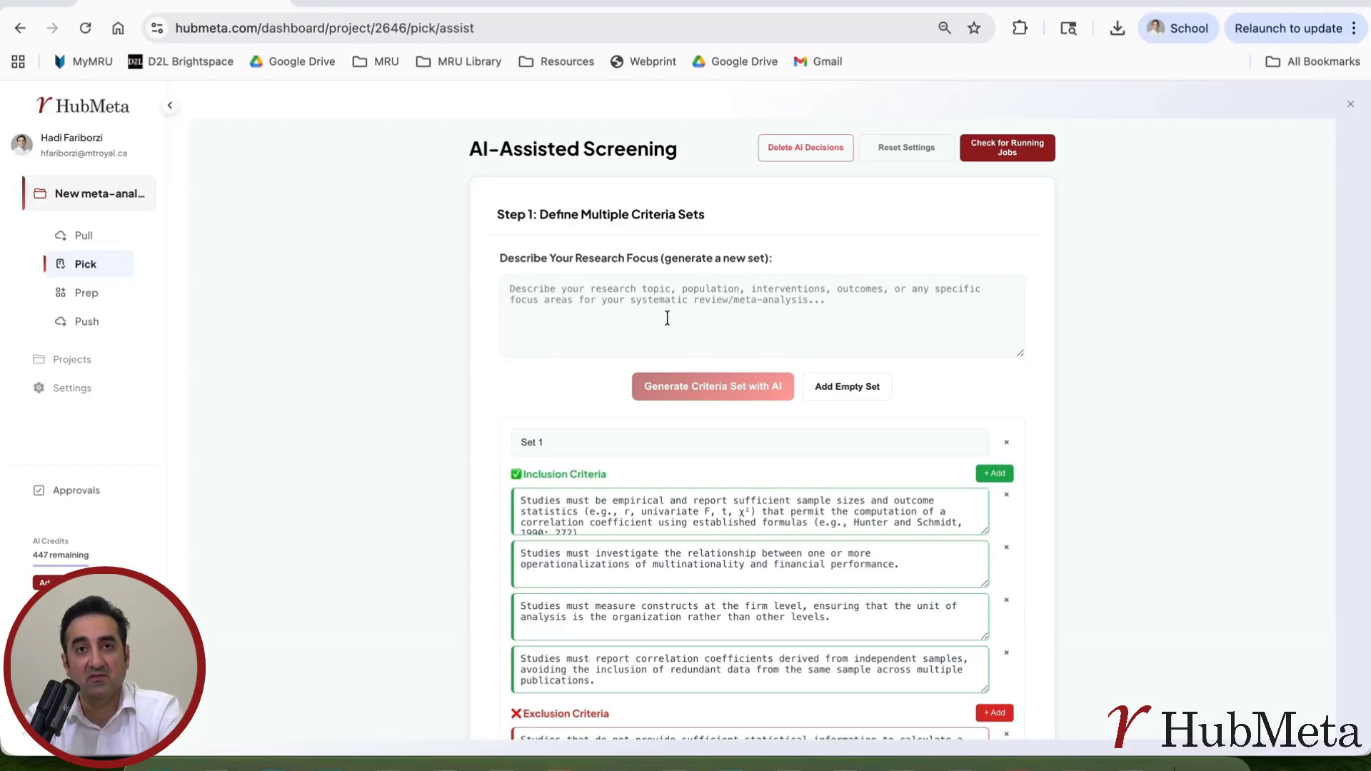
left_click(689, 298)
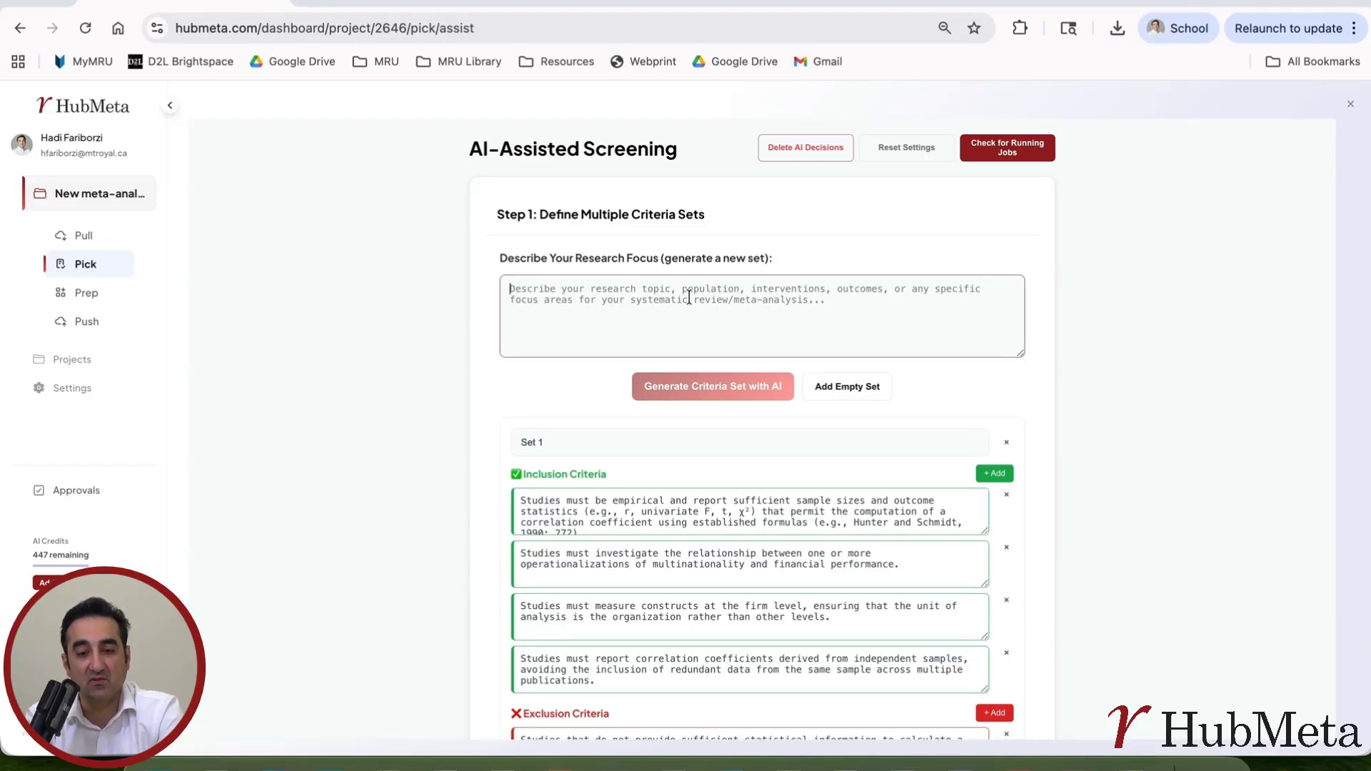
scroll(690, 298, "down", 5)
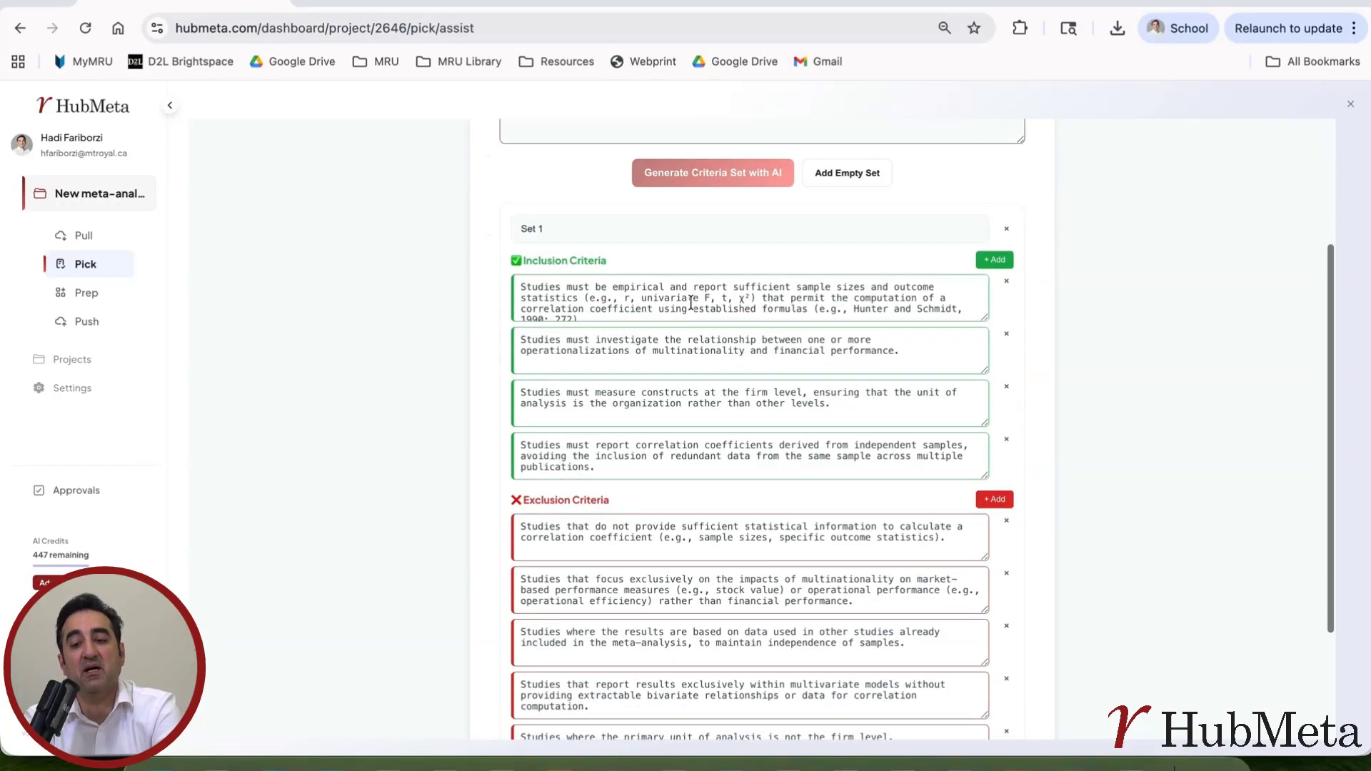
scroll(690, 307, "up", 1)
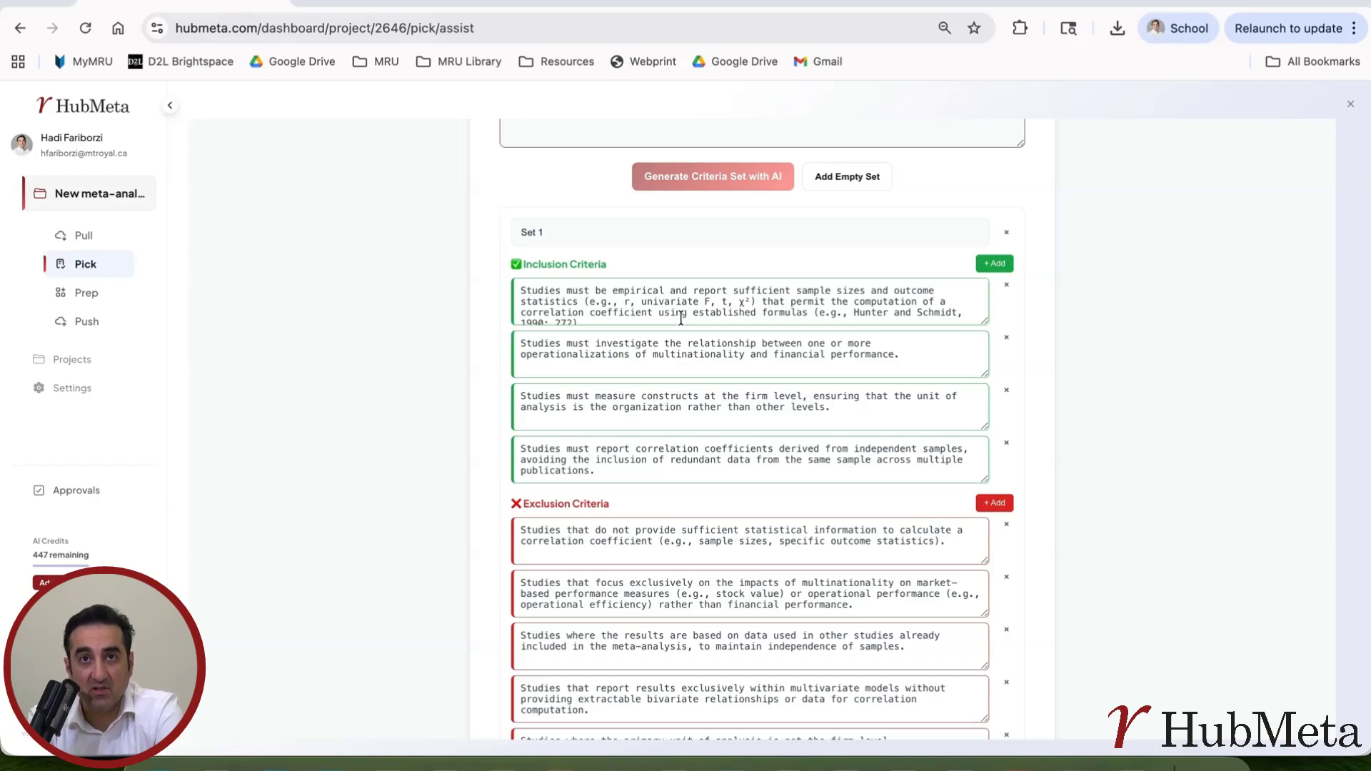
left_click(640, 306)
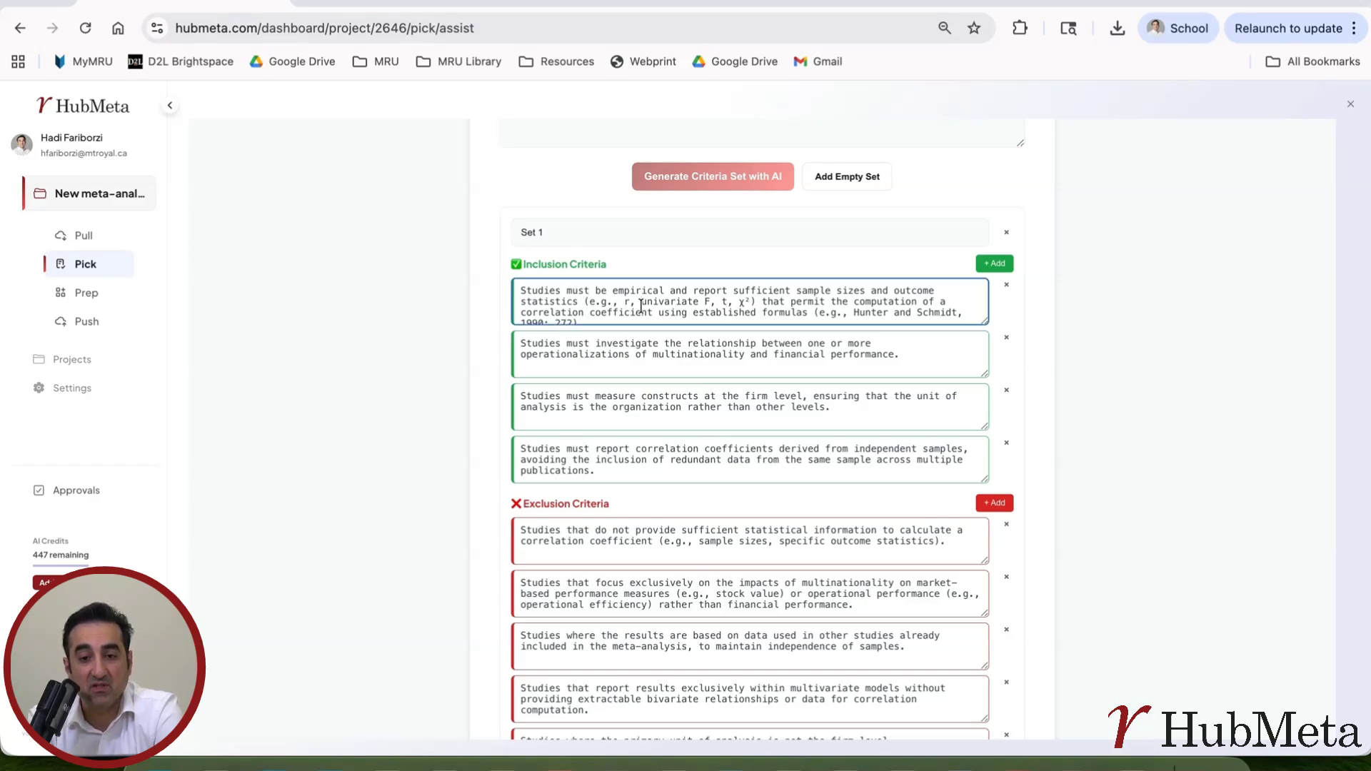
scroll(641, 306, "down", 1)
scroll(641, 306, "up", 1)
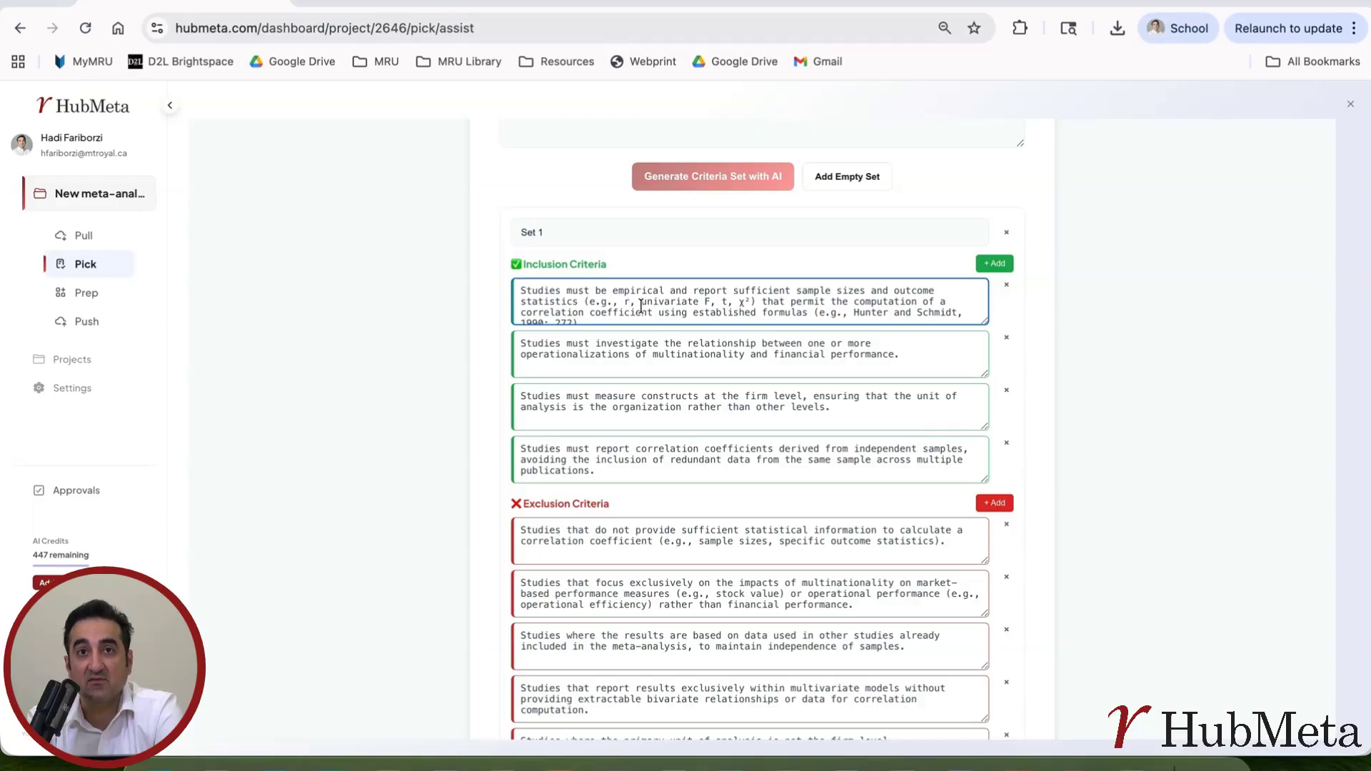
scroll(640, 306, "up", 2)
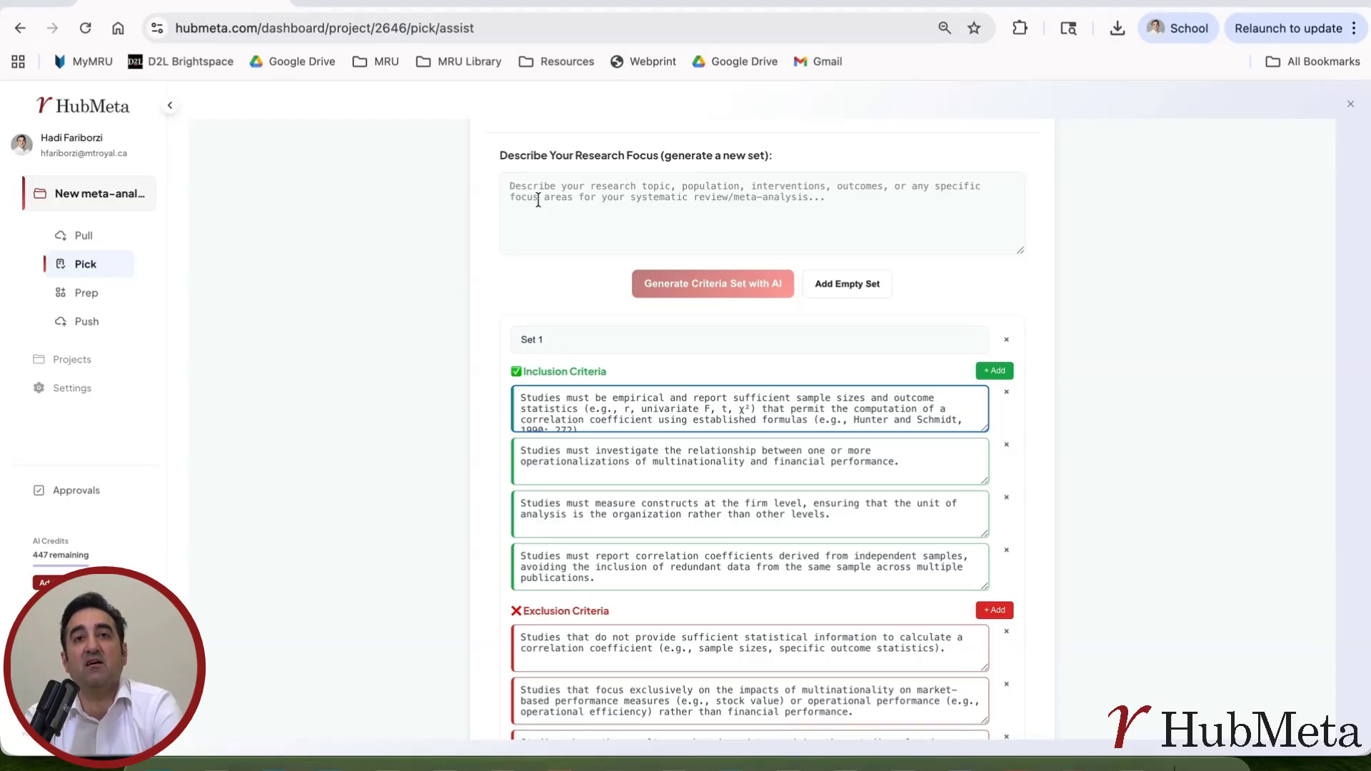
scroll(643, 416, "down", 1)
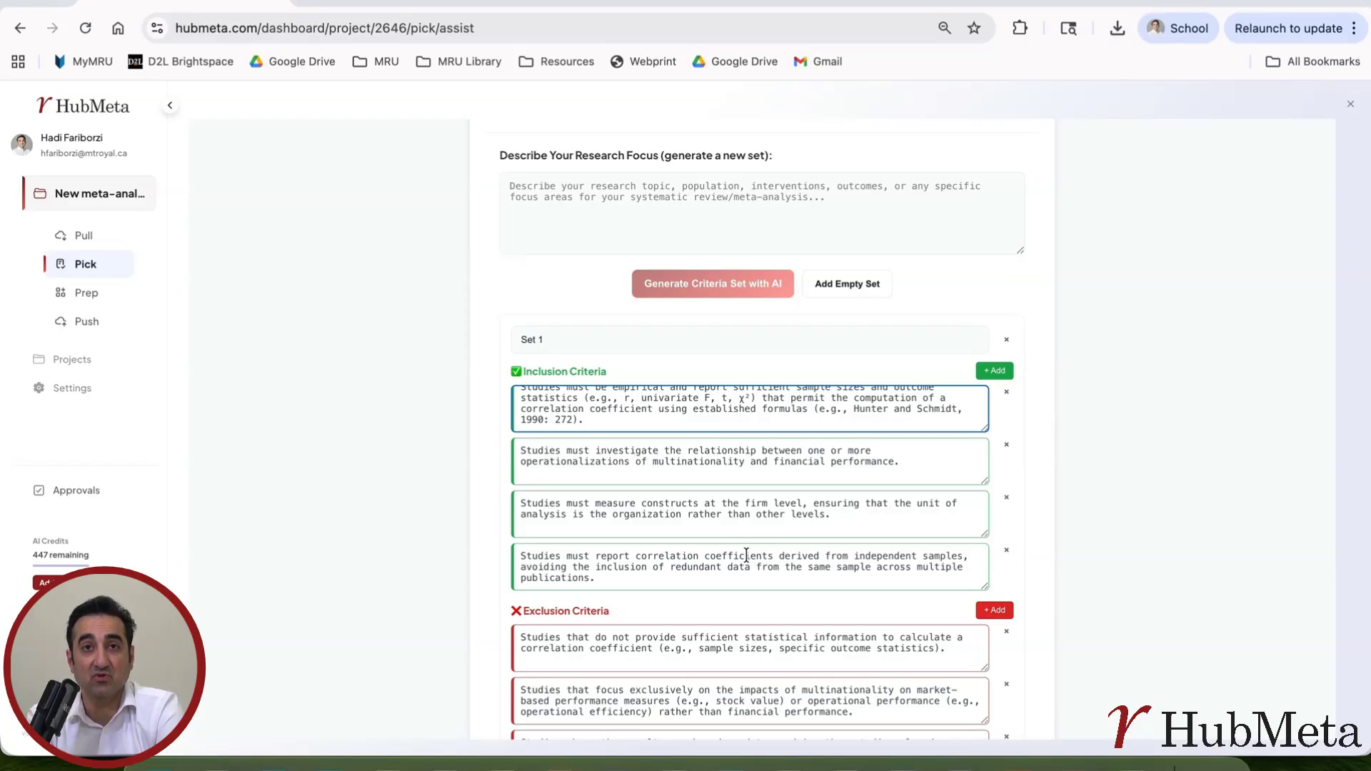
Step: Review the wording of the first two generated inclusion criteria in Set 1
left_click_drag(587, 418, 539, 391)
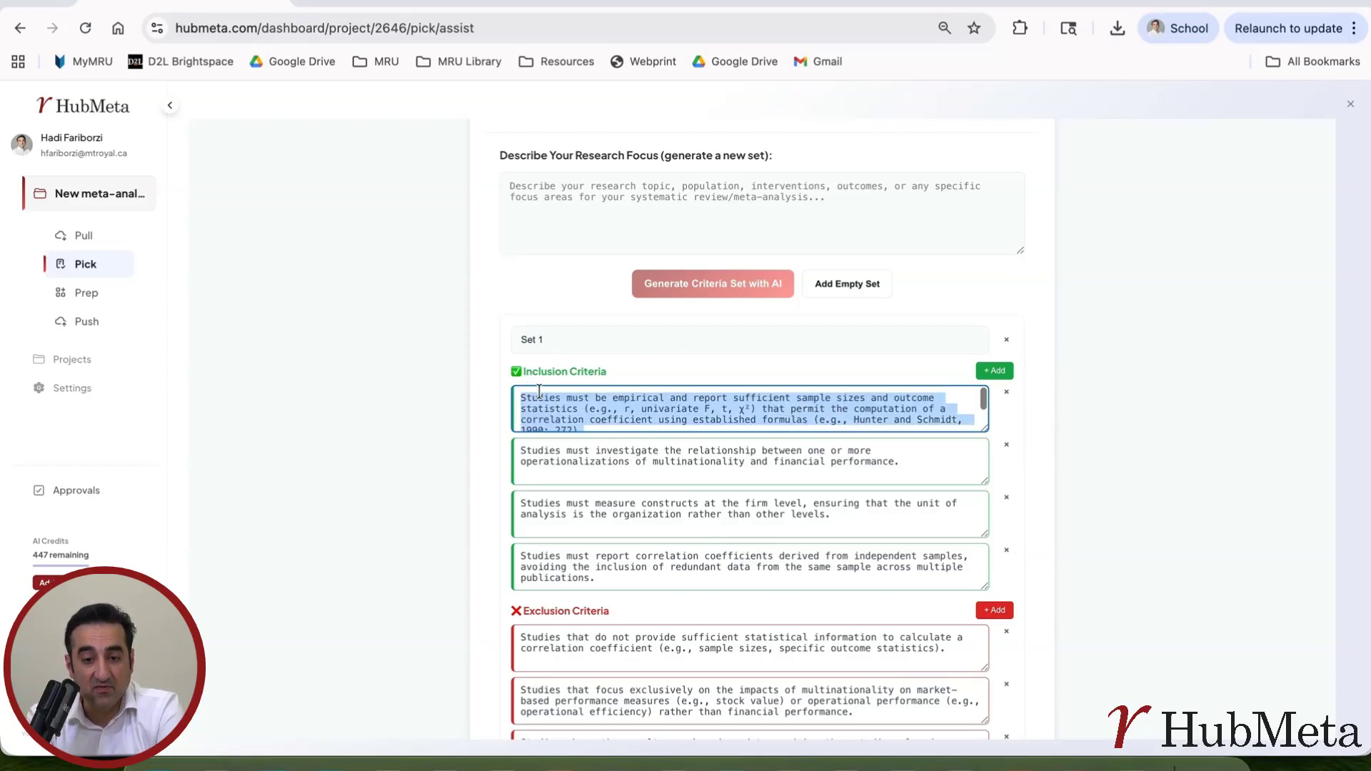
left_click(625, 462)
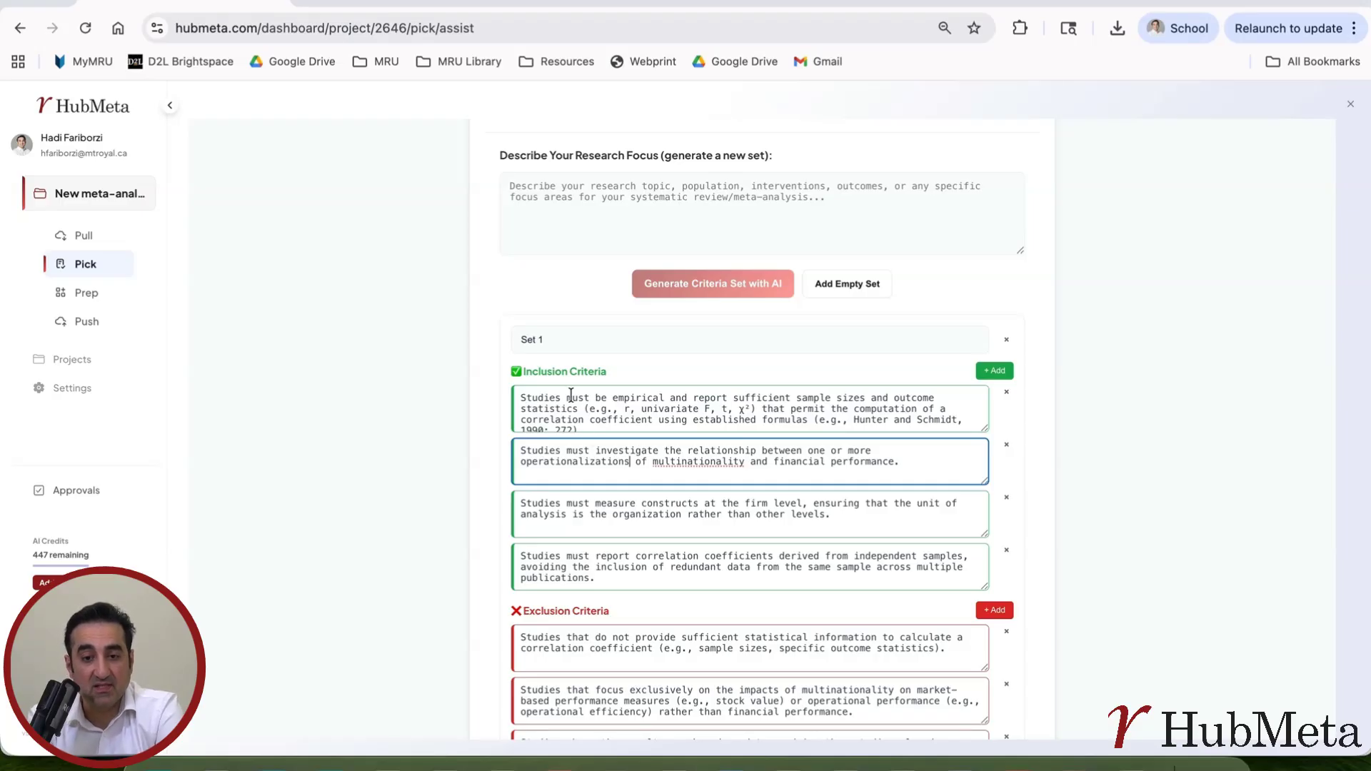
left_click_drag(542, 398, 819, 425)
left_click(620, 446)
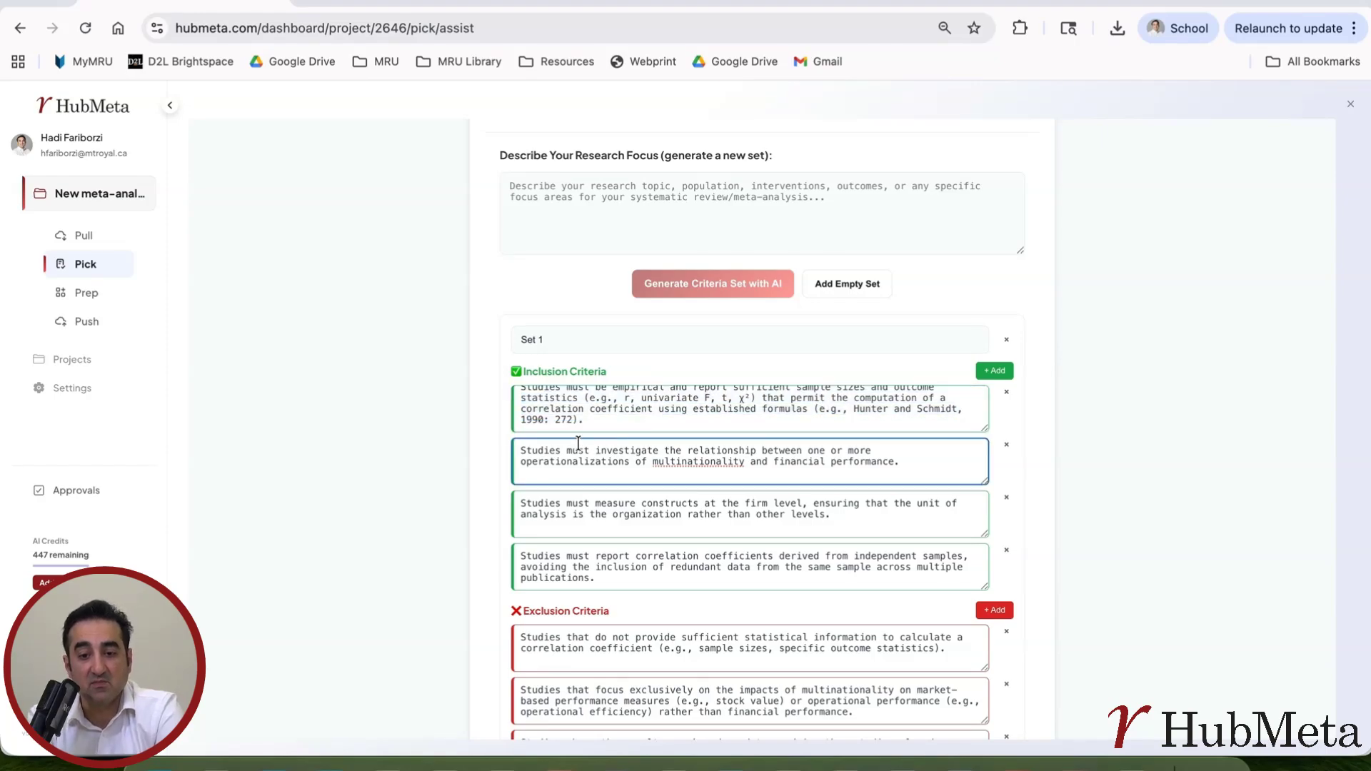
left_click_drag(519, 450, 900, 465)
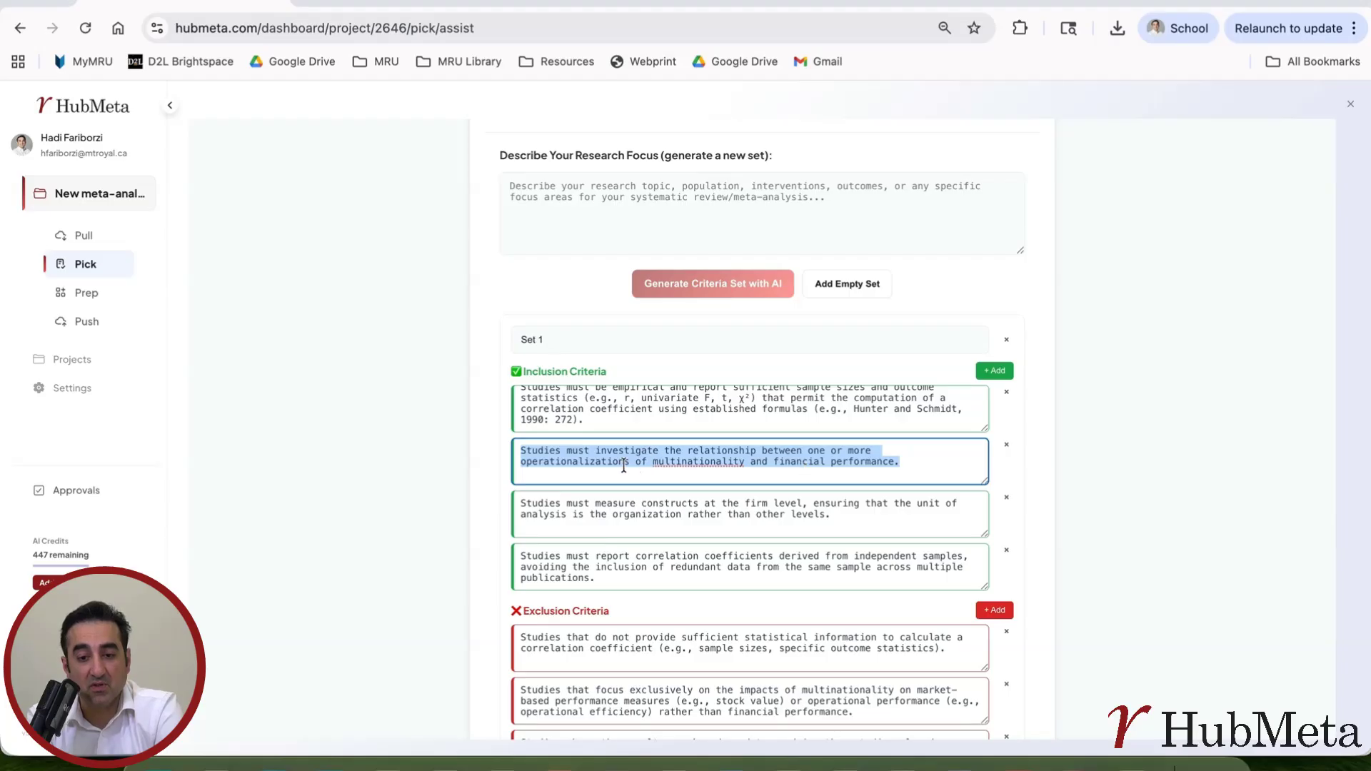
left_click(683, 466)
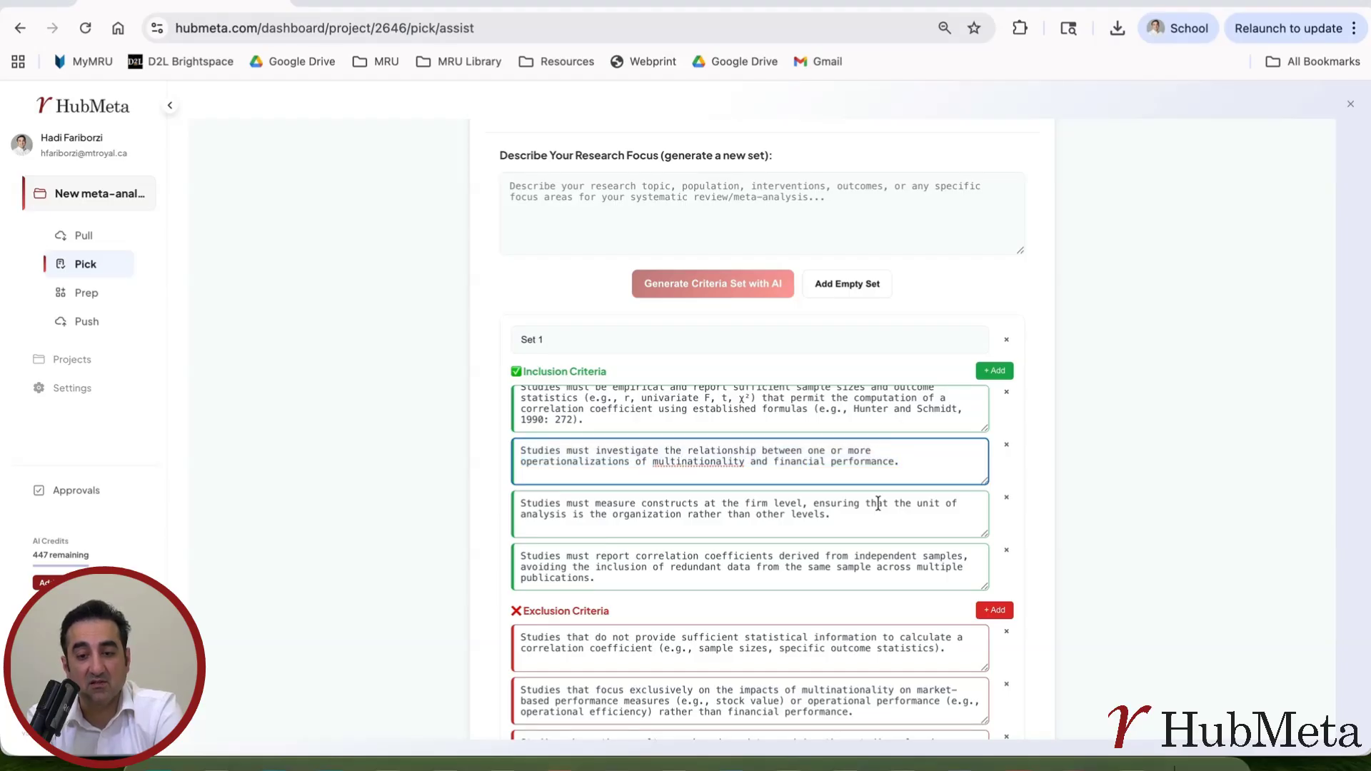
scroll(879, 504, "down", 1)
scroll(879, 504, "down", 3)
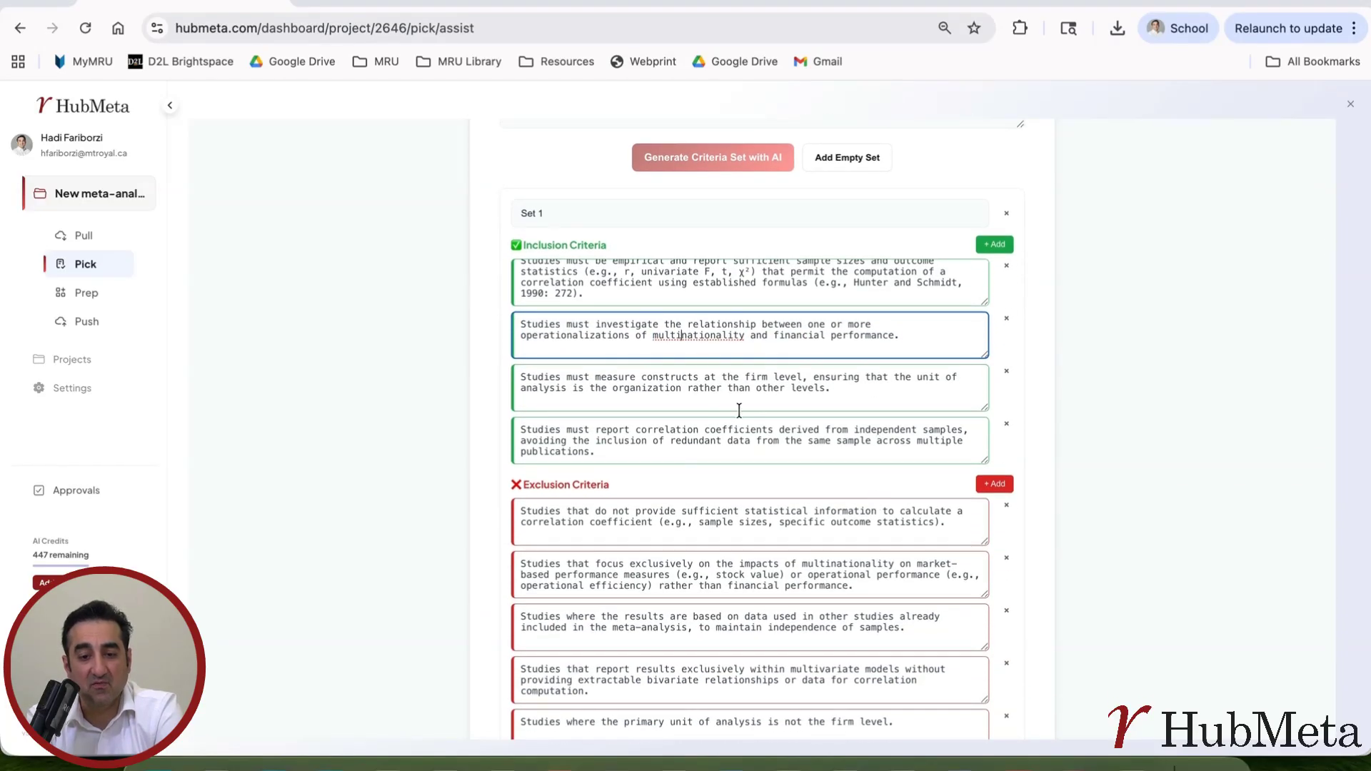
scroll(739, 410, "down", 3)
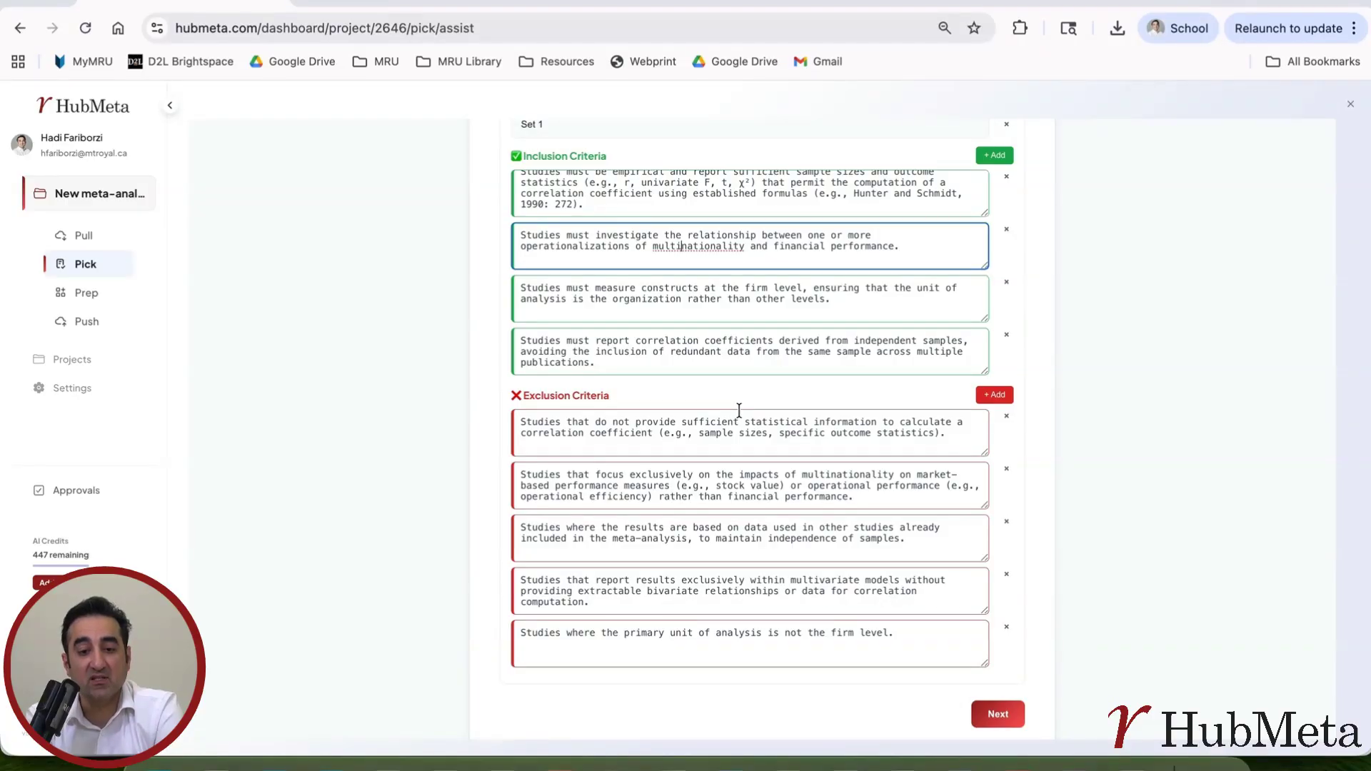
scroll(739, 410, "down", 3)
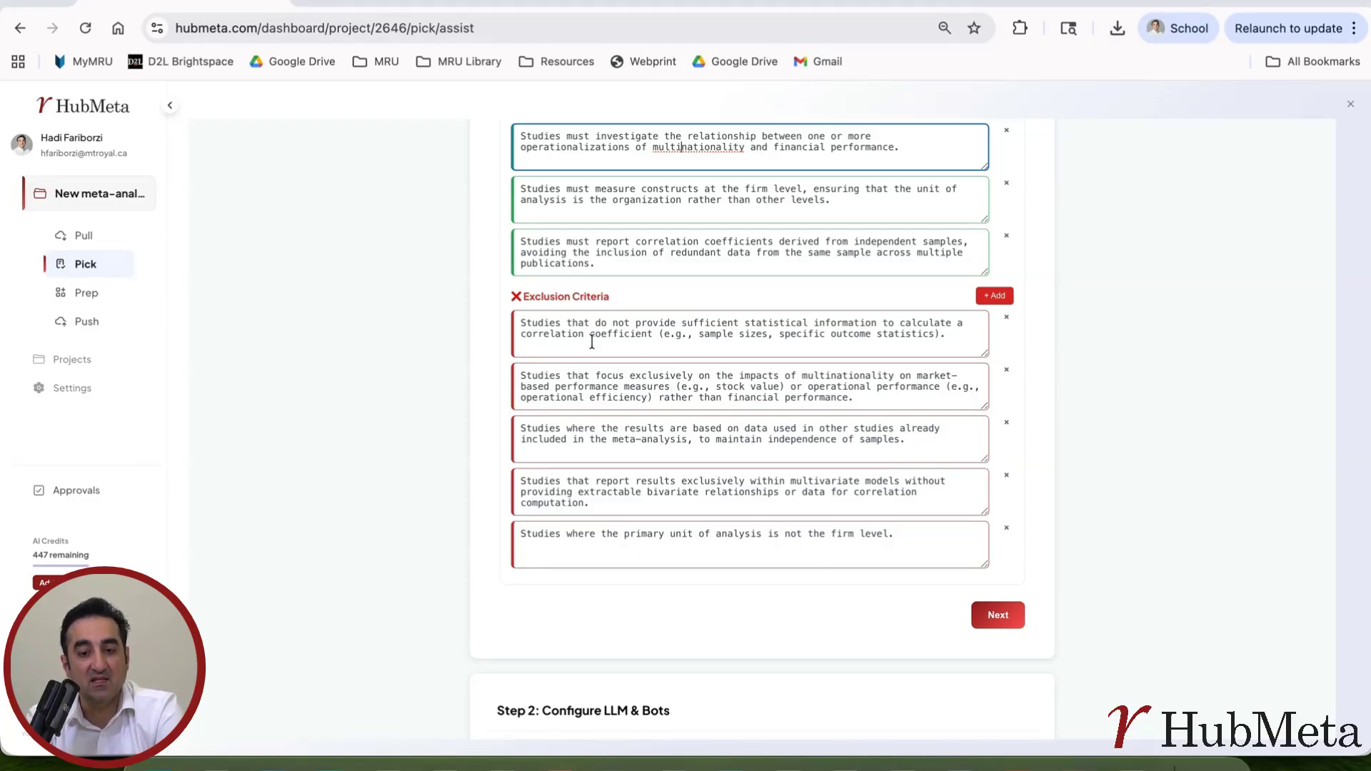
Step: Review the text of the first exclusion criterion
left_click_drag(517, 322, 652, 433)
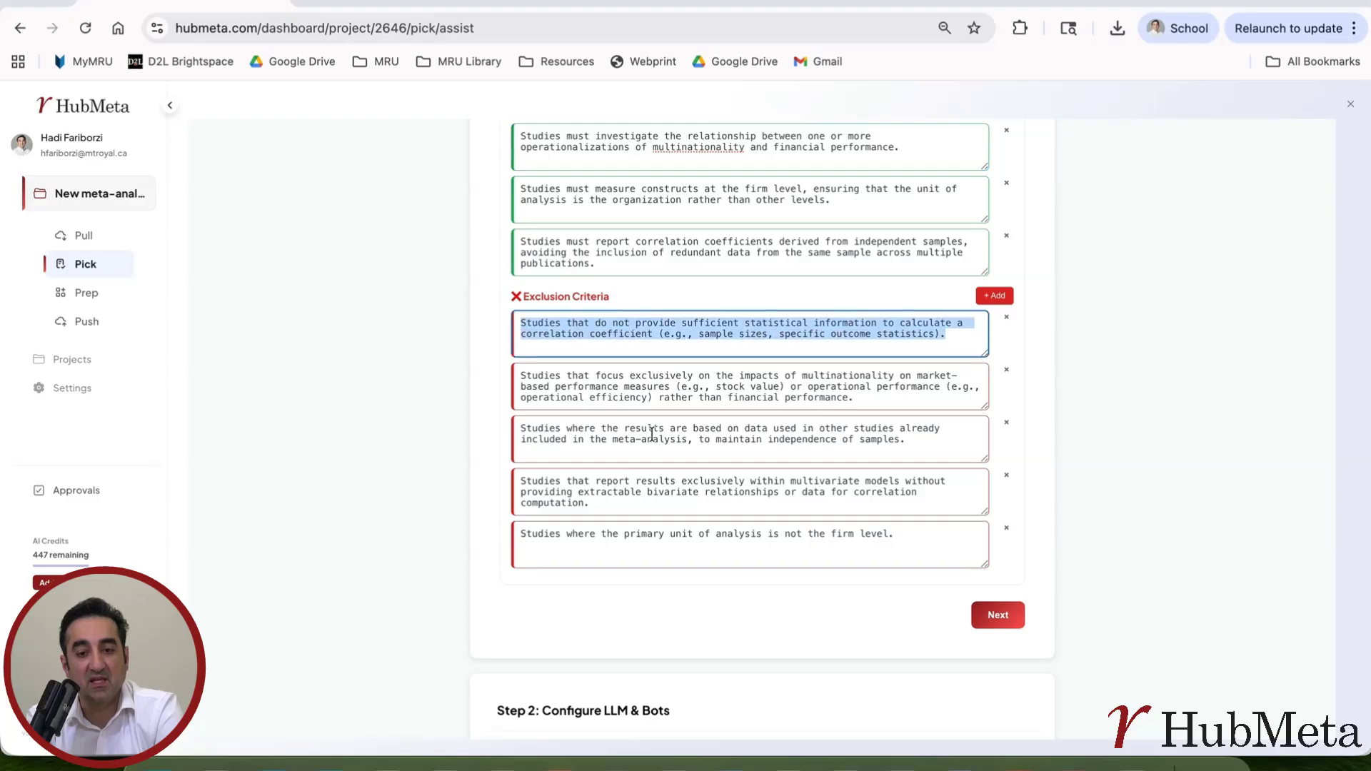
scroll(723, 572, "down", 1)
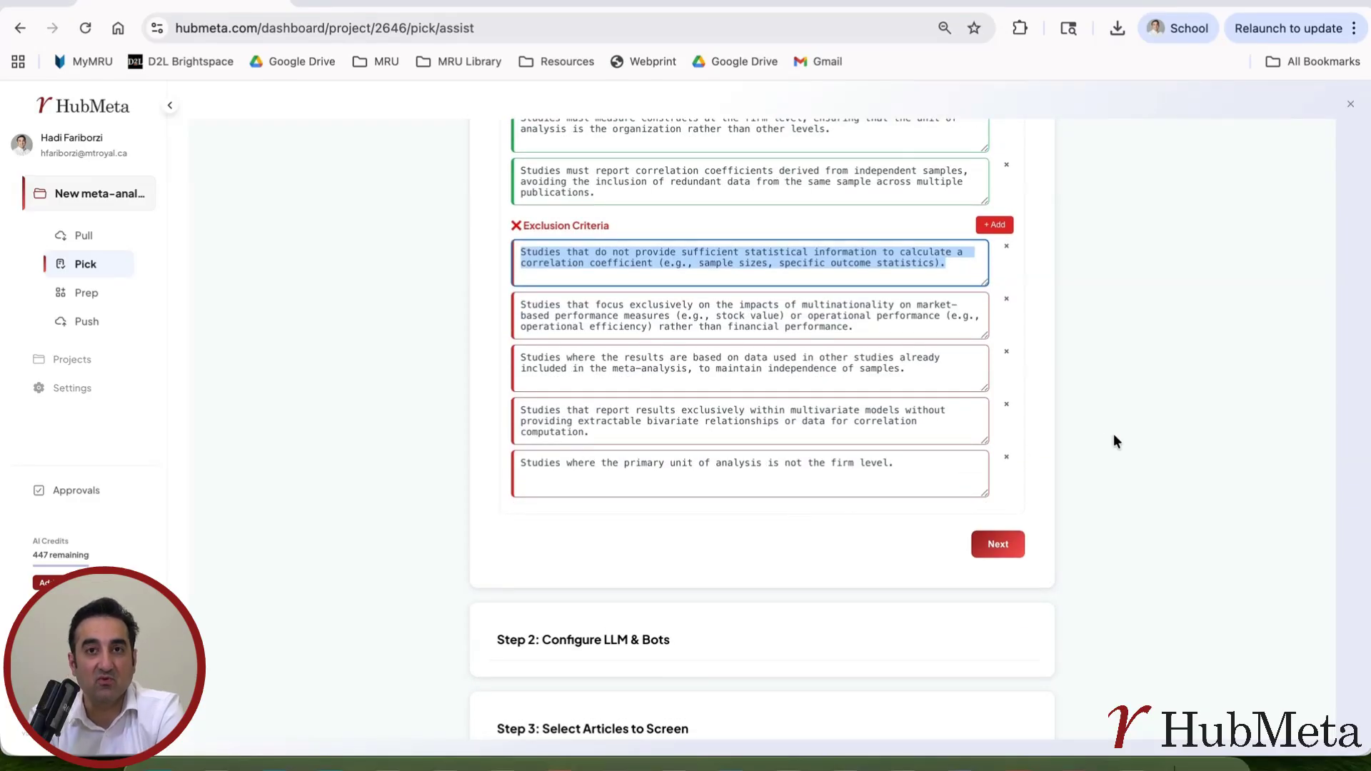
key("super+Tab")
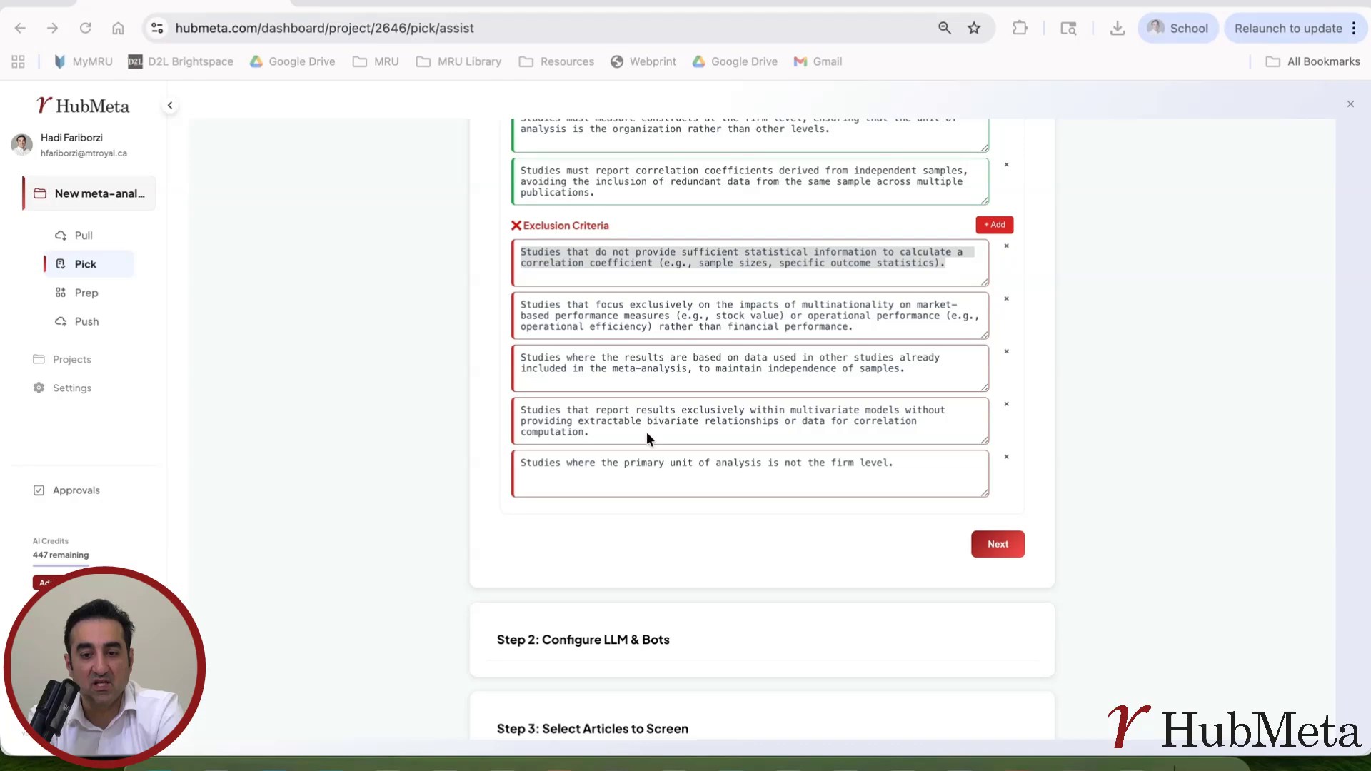
scroll(727, 430, "up", 2)
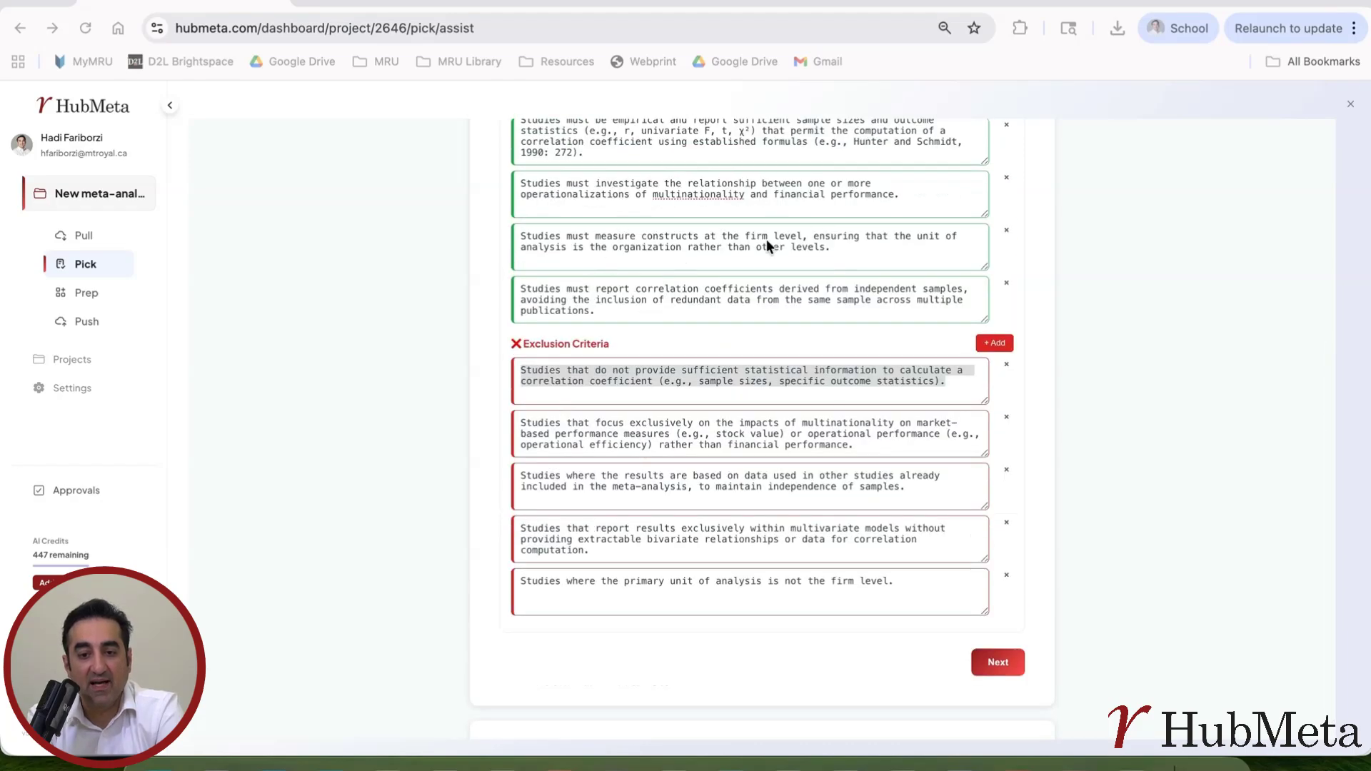
scroll(696, 372, "up", 2)
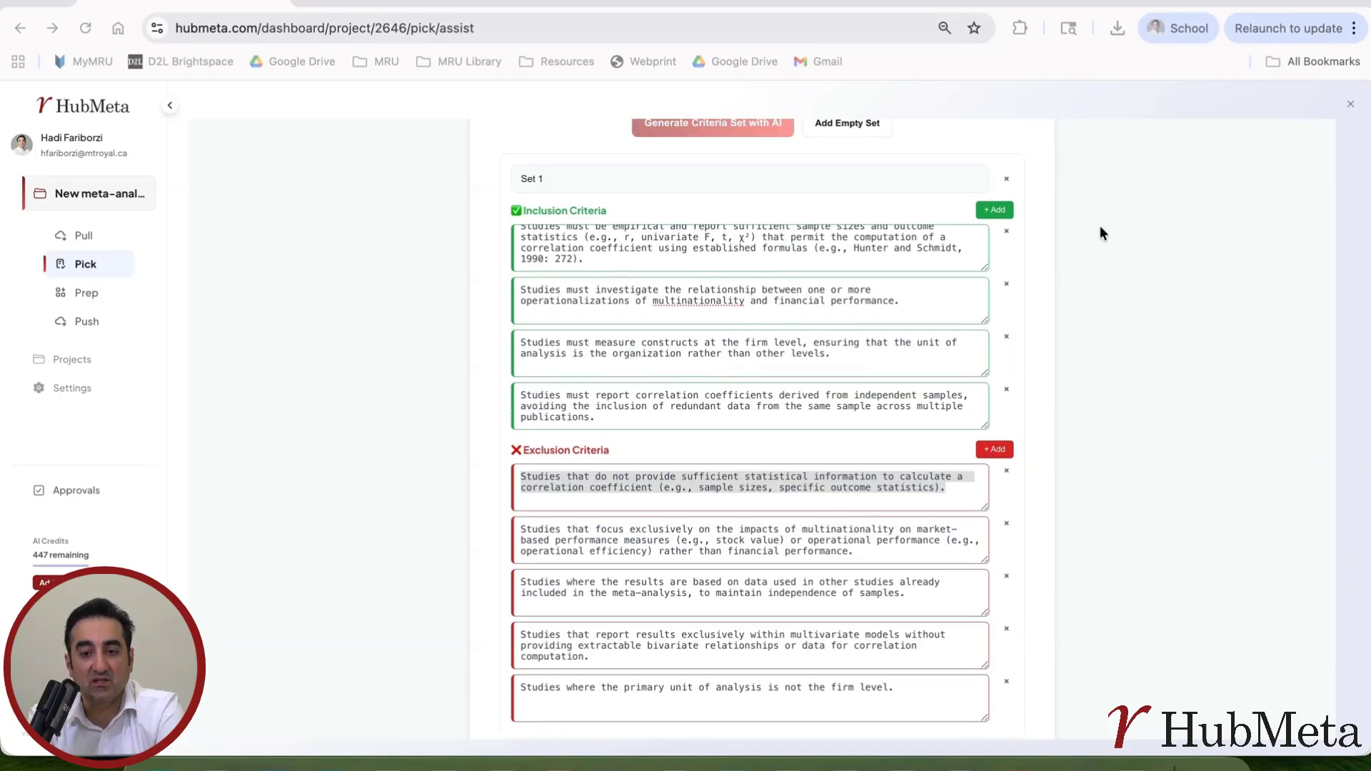
Step: Delete the word 'computation' from the first inclusion criterion, leaving no extra blank criterion
left_click(859, 243)
double_click(865, 238)
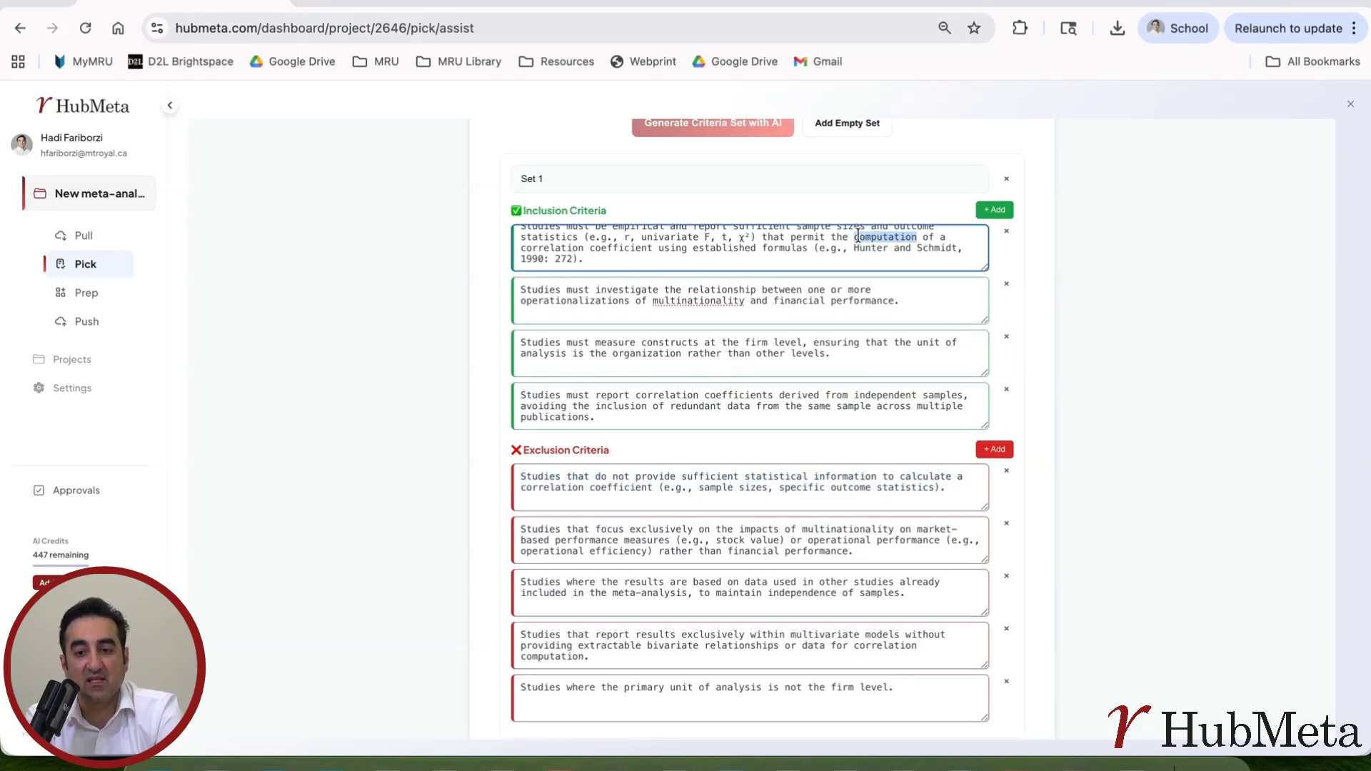
key("BackSpace")
left_click(995, 209)
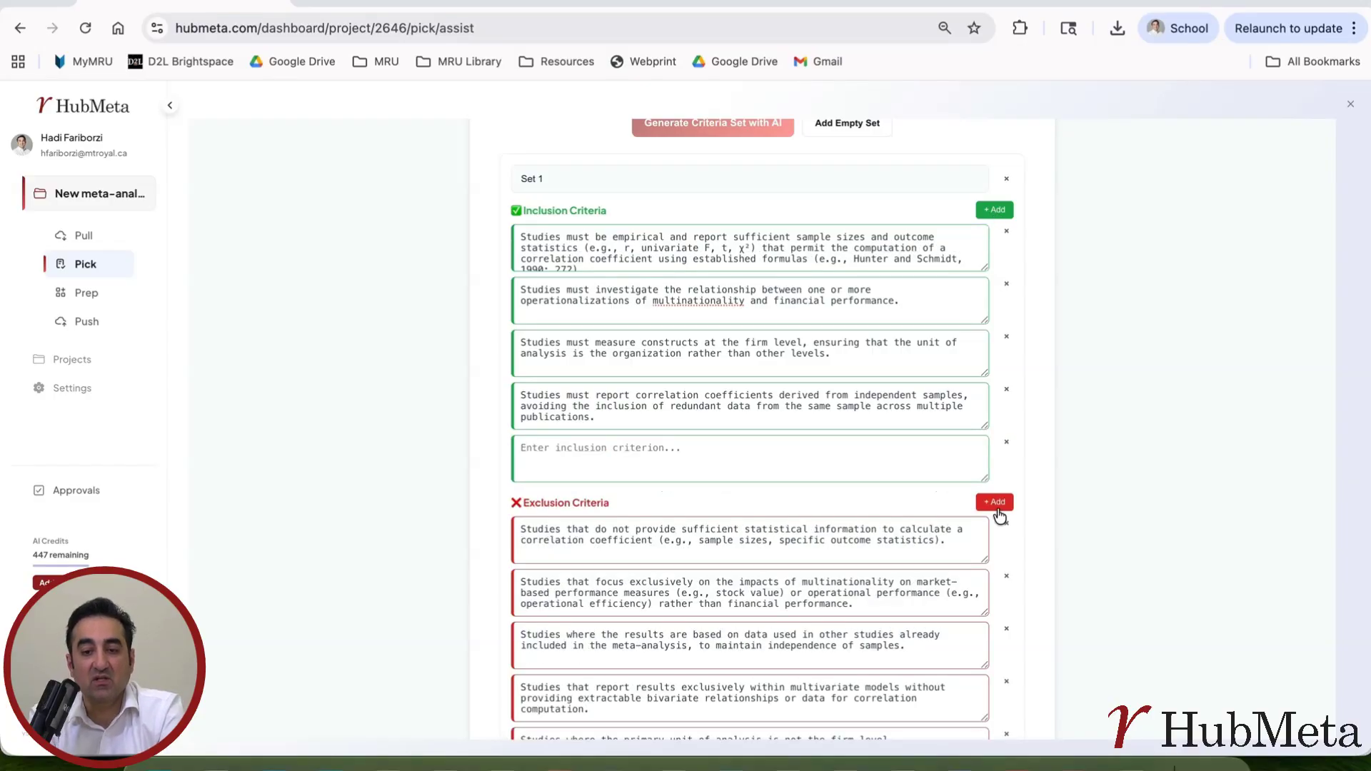
left_click(1007, 444)
Step: Recheck the criteria list and complete Step 1 to move on to LLM and bot configuration
scroll(1018, 603, "down", 3)
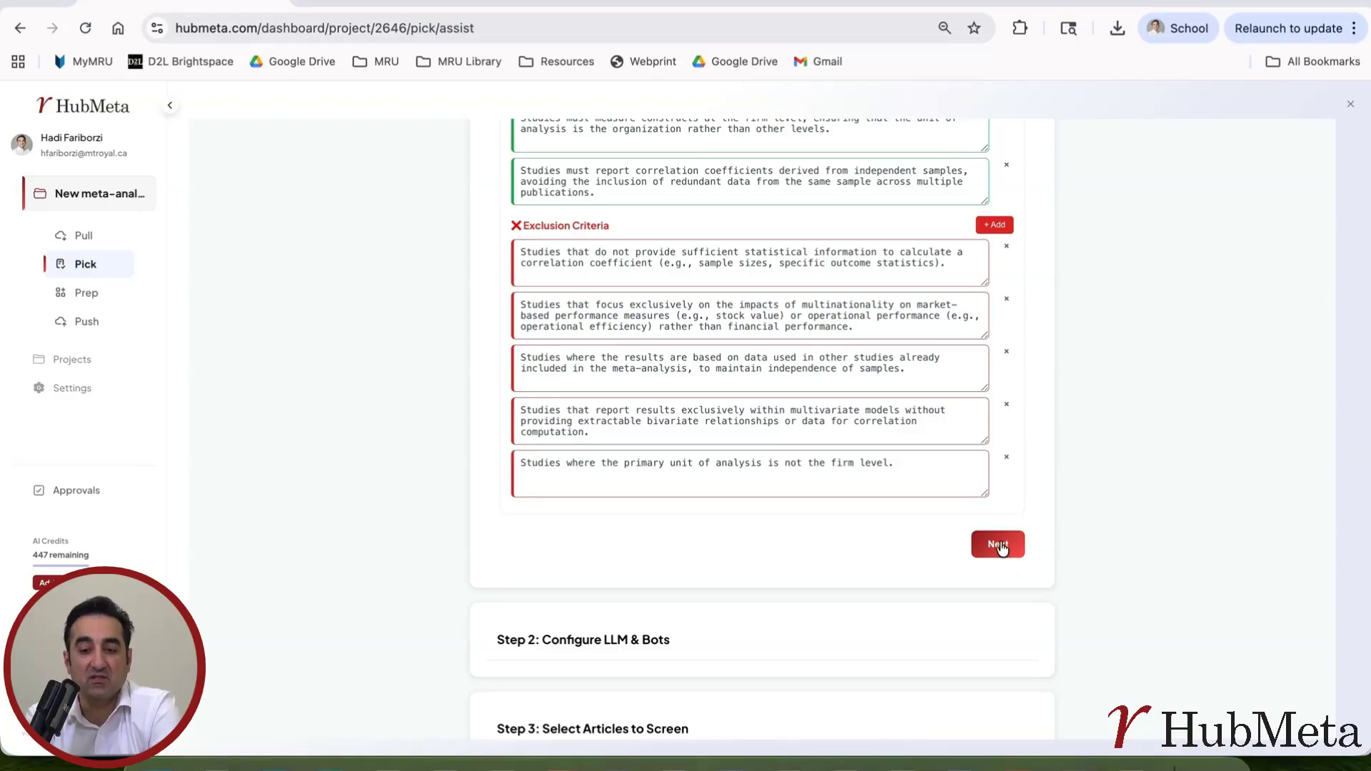
scroll(1000, 547, "up", 3)
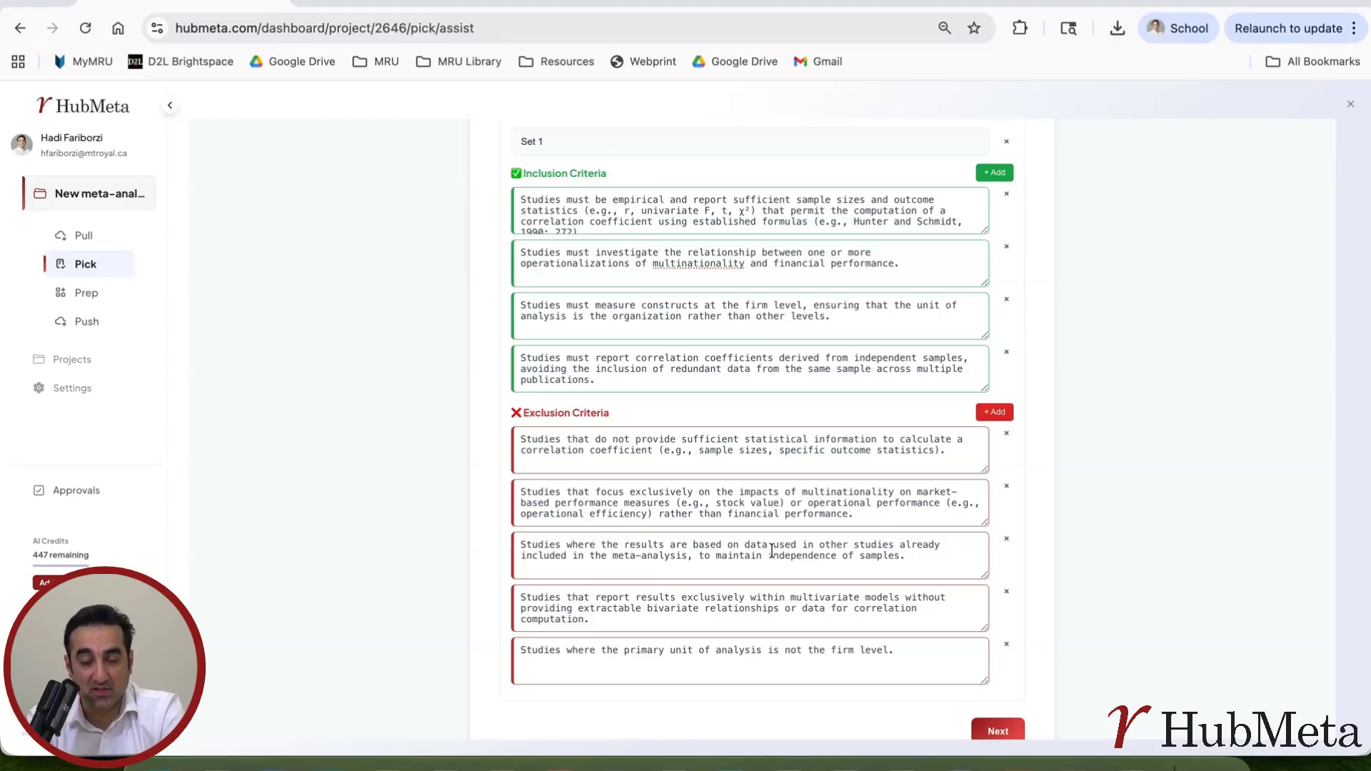
scroll(772, 550, "down", 3)
left_click(1008, 568)
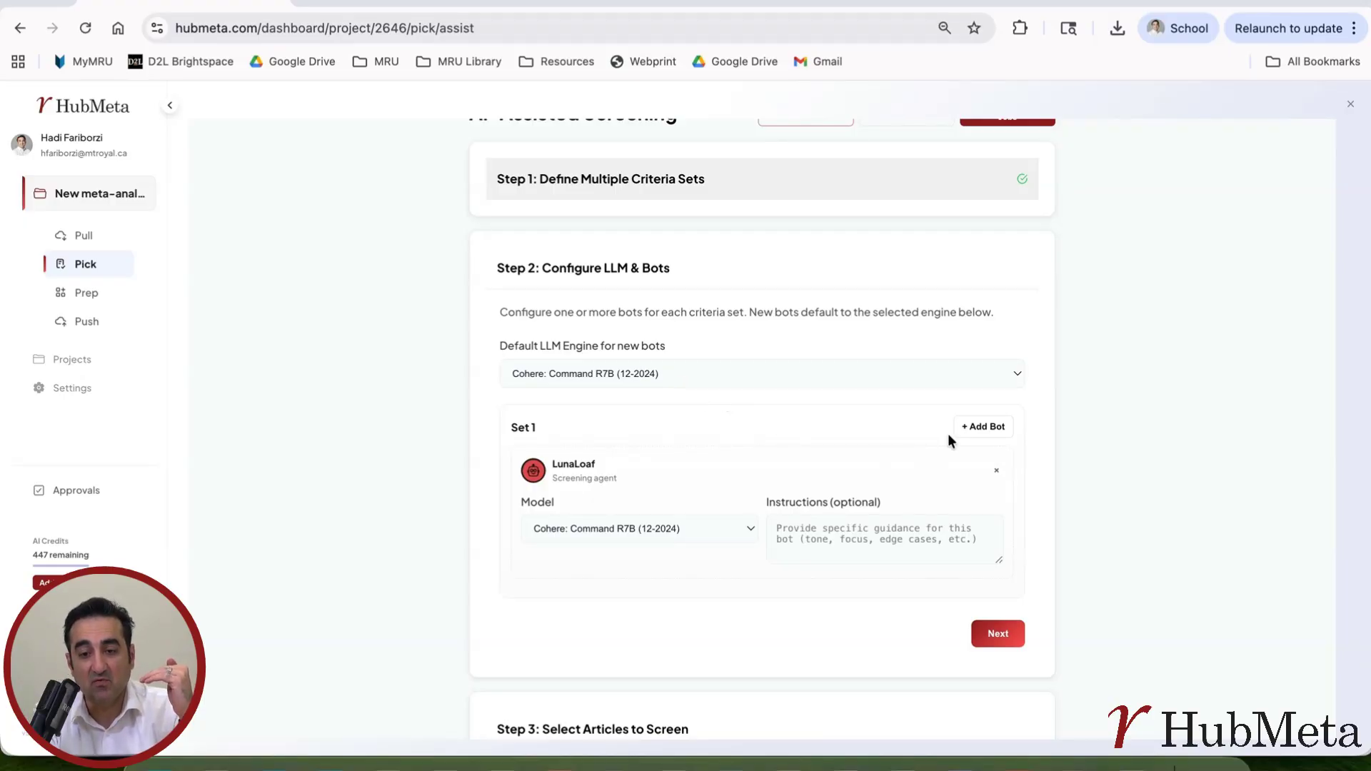
Step: Open the Default LLM Engine list, currently set to Cohere: Command R7B (12-2024)
left_click(1006, 383)
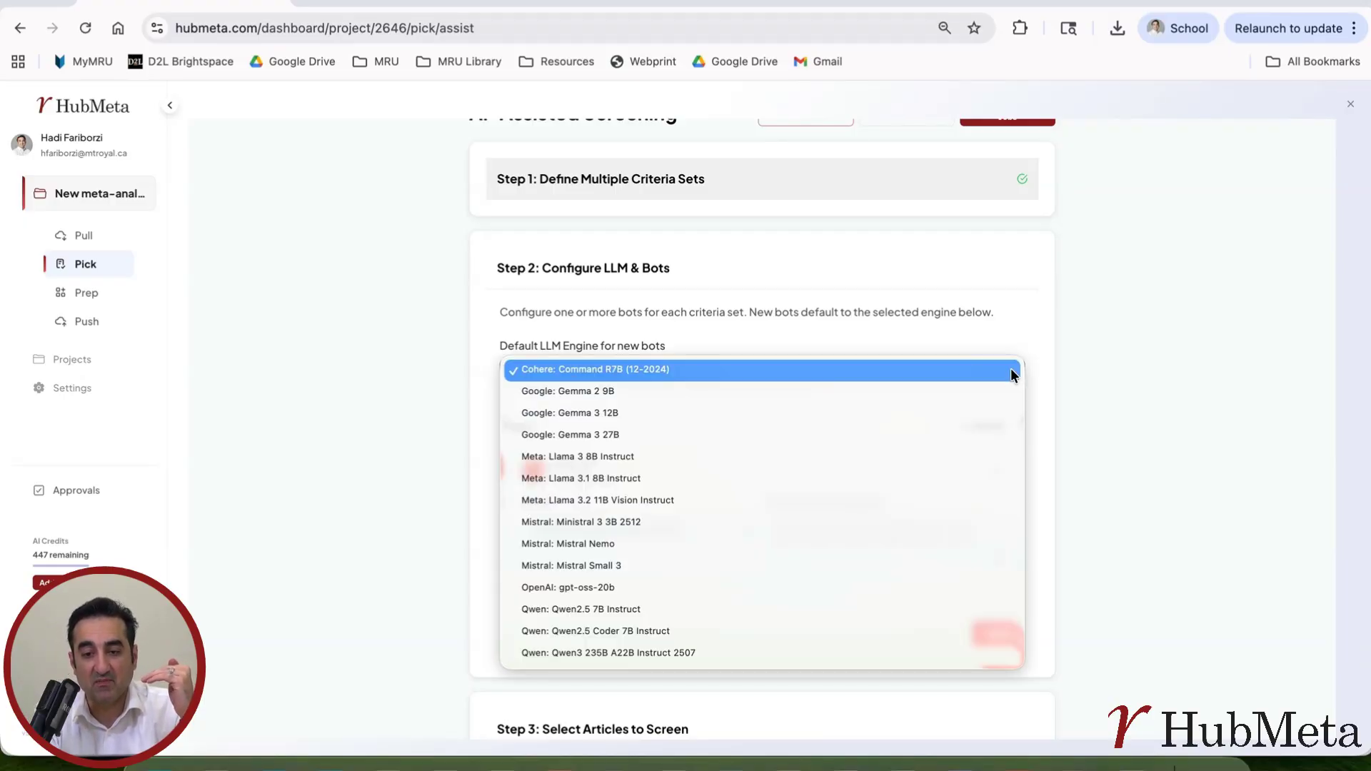
Step: Add Set 1 bots running on Mistral Nemo, Qwen2.5 7B Instruct and OpenAI gpt-oss-20b
left_click(611, 544)
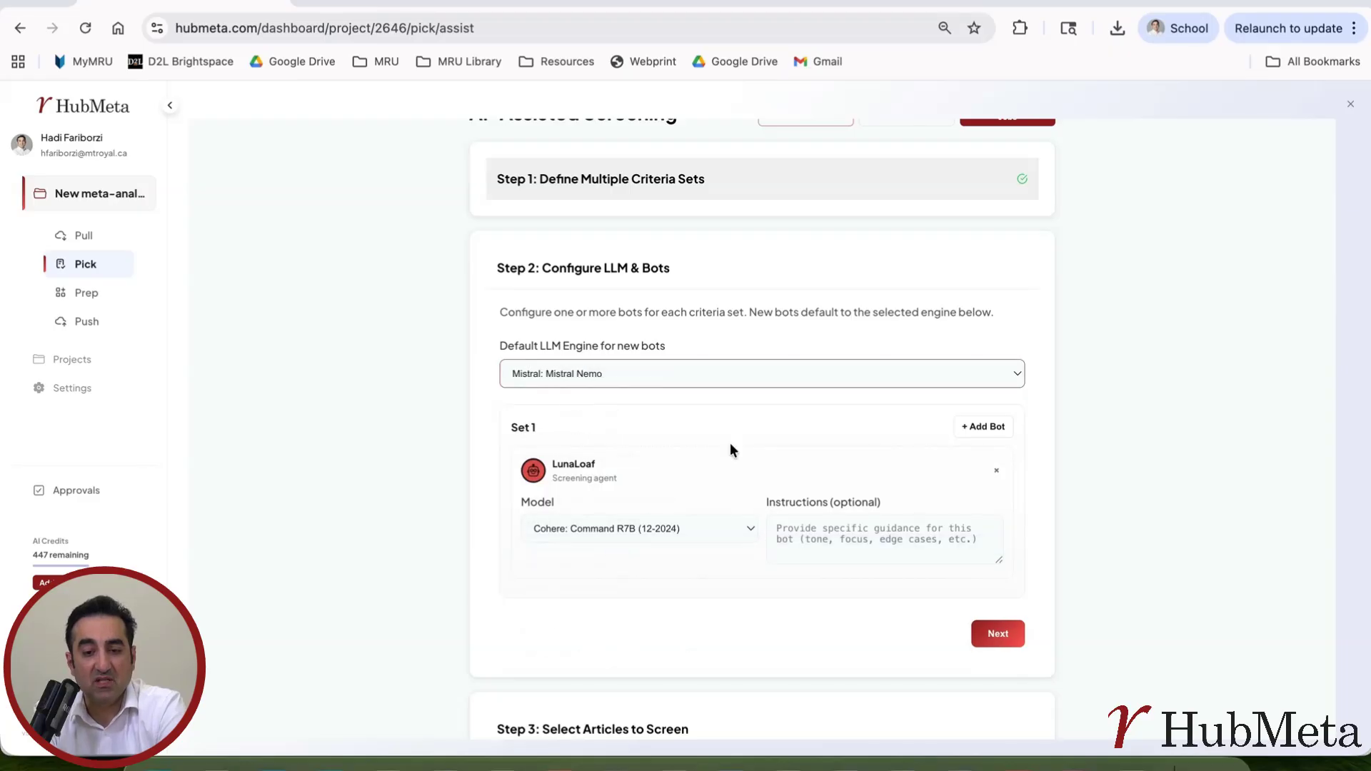
left_click(995, 427)
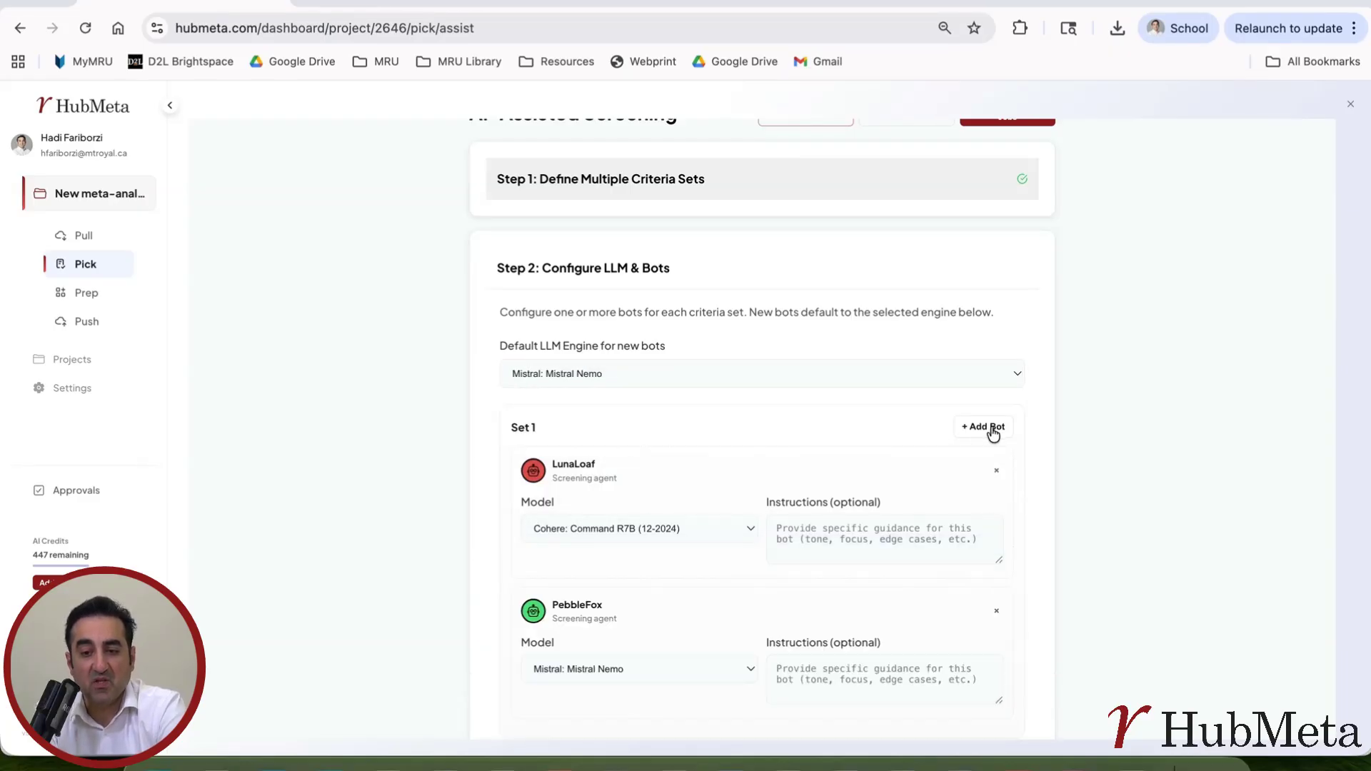
left_click(1010, 377)
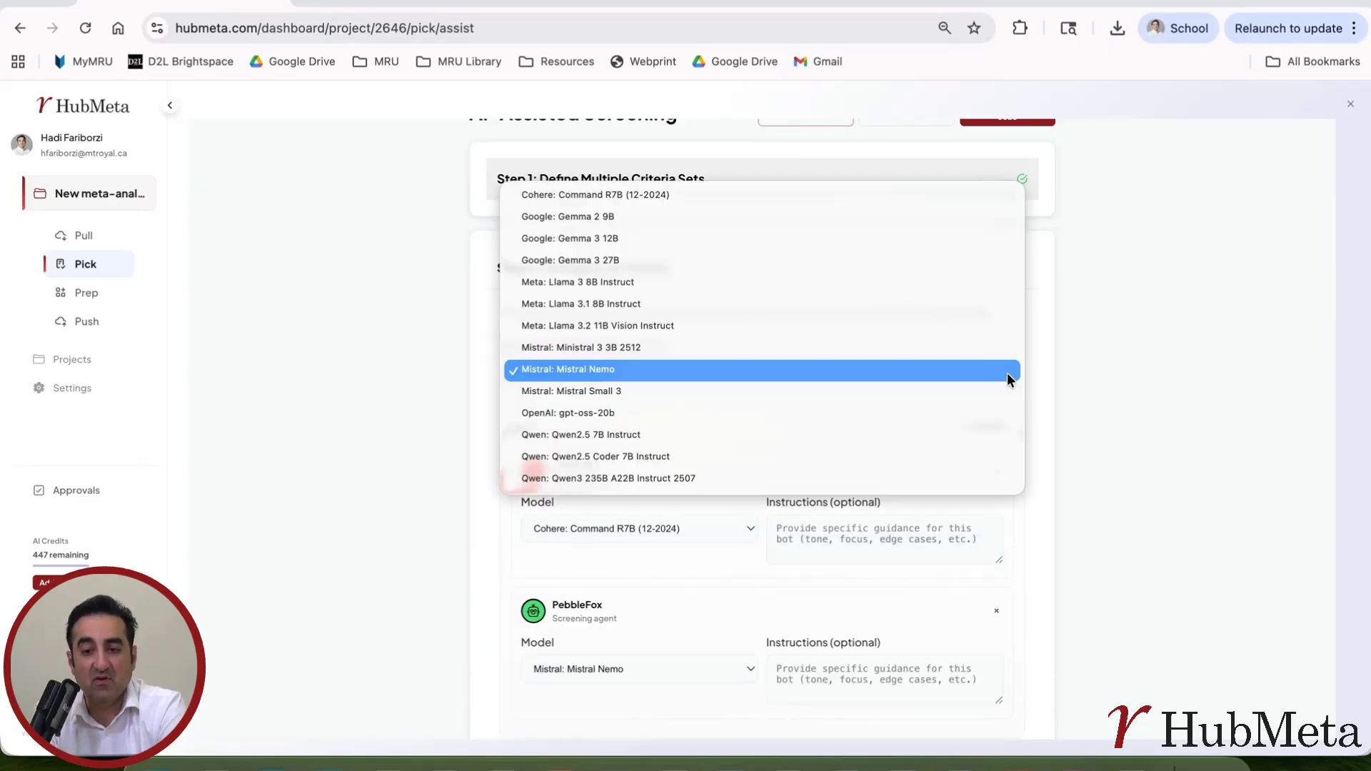
left_click(768, 432)
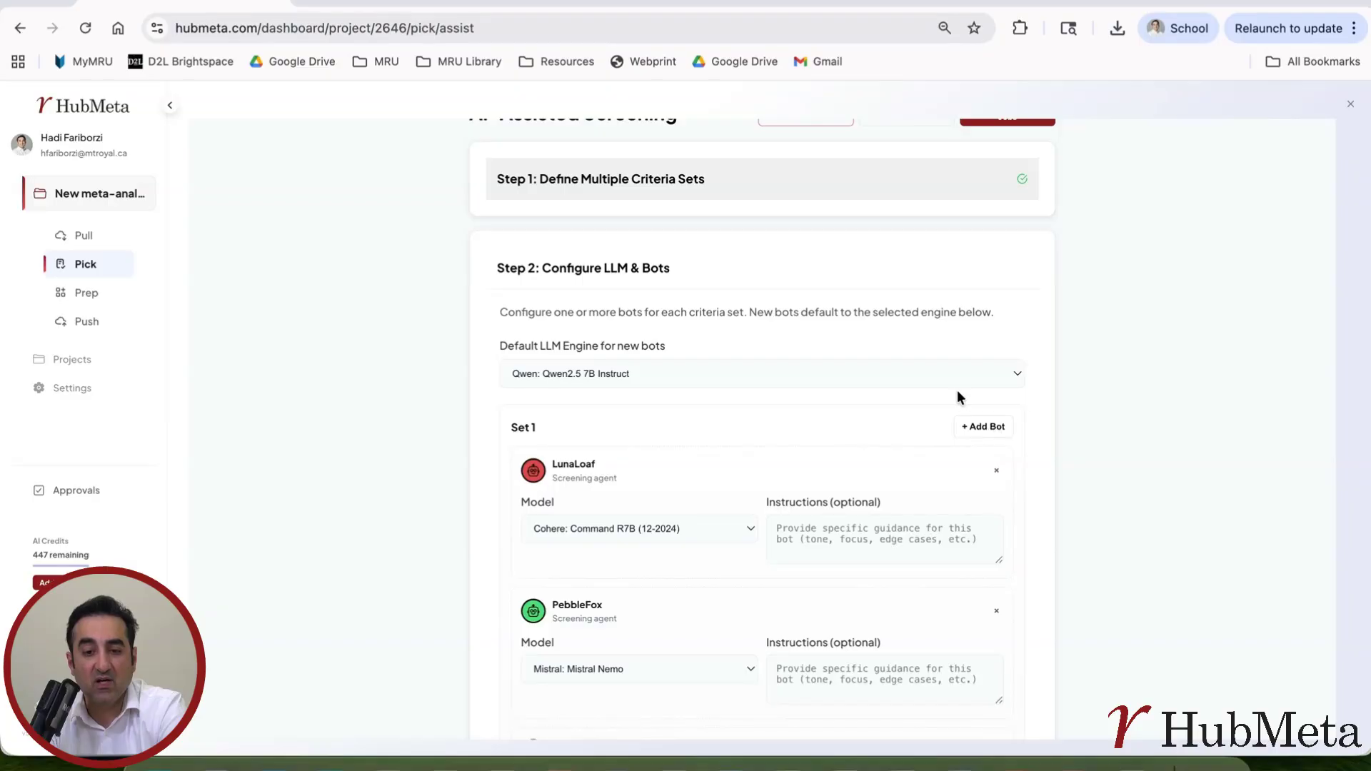
left_click(1010, 375)
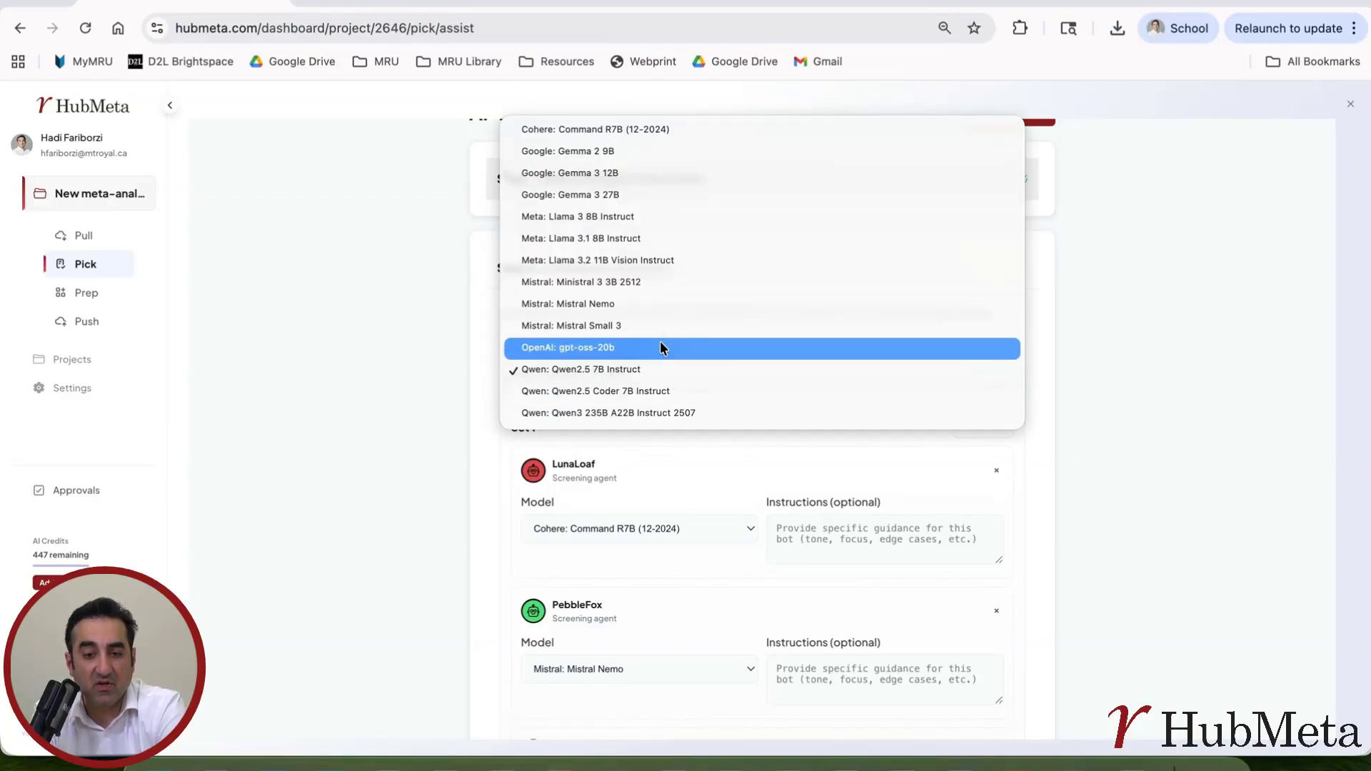
left_click(660, 346)
scroll(821, 357, "down", 3)
left_click(992, 203)
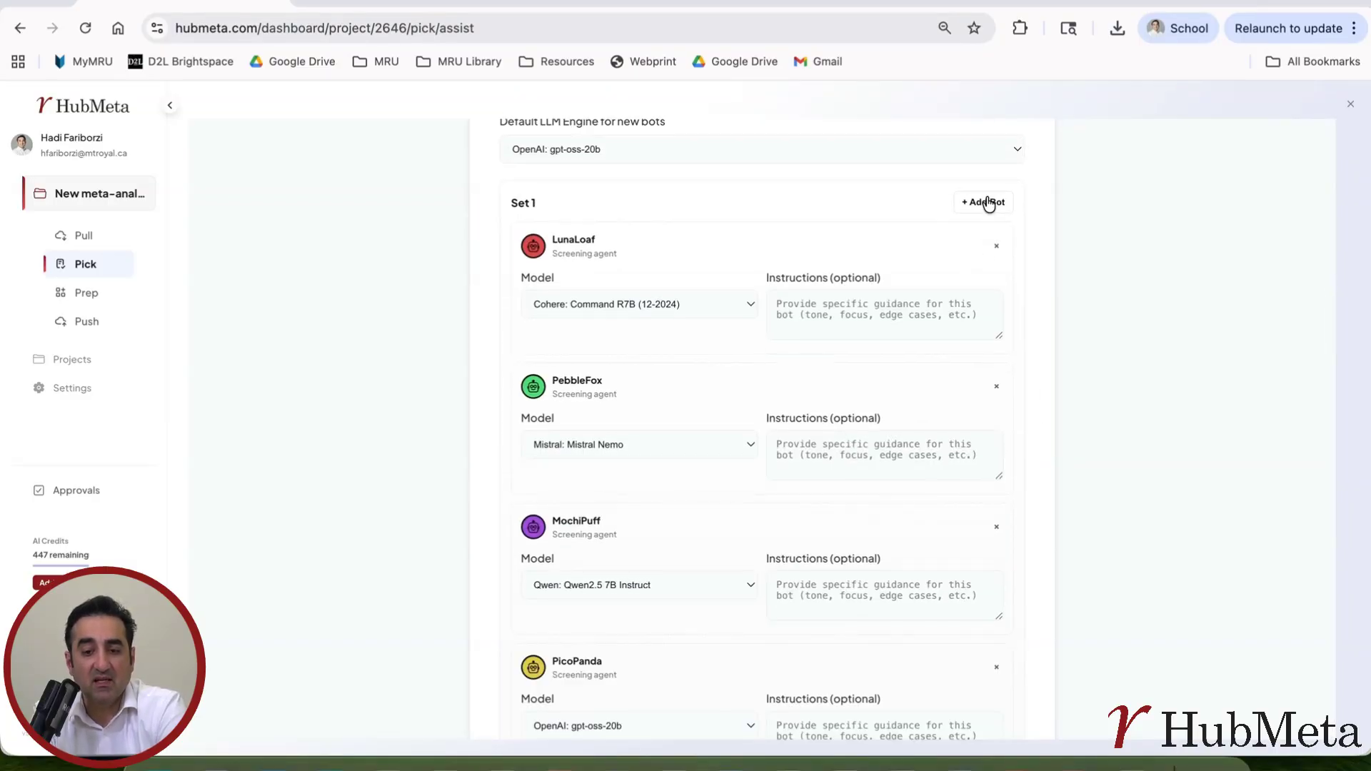
Step: Remove the LunaLoaf bot and move through the PebbleFox and MochiPuff instruction fields
scroll(796, 426, "down", 2)
scroll(795, 422, "up", 1)
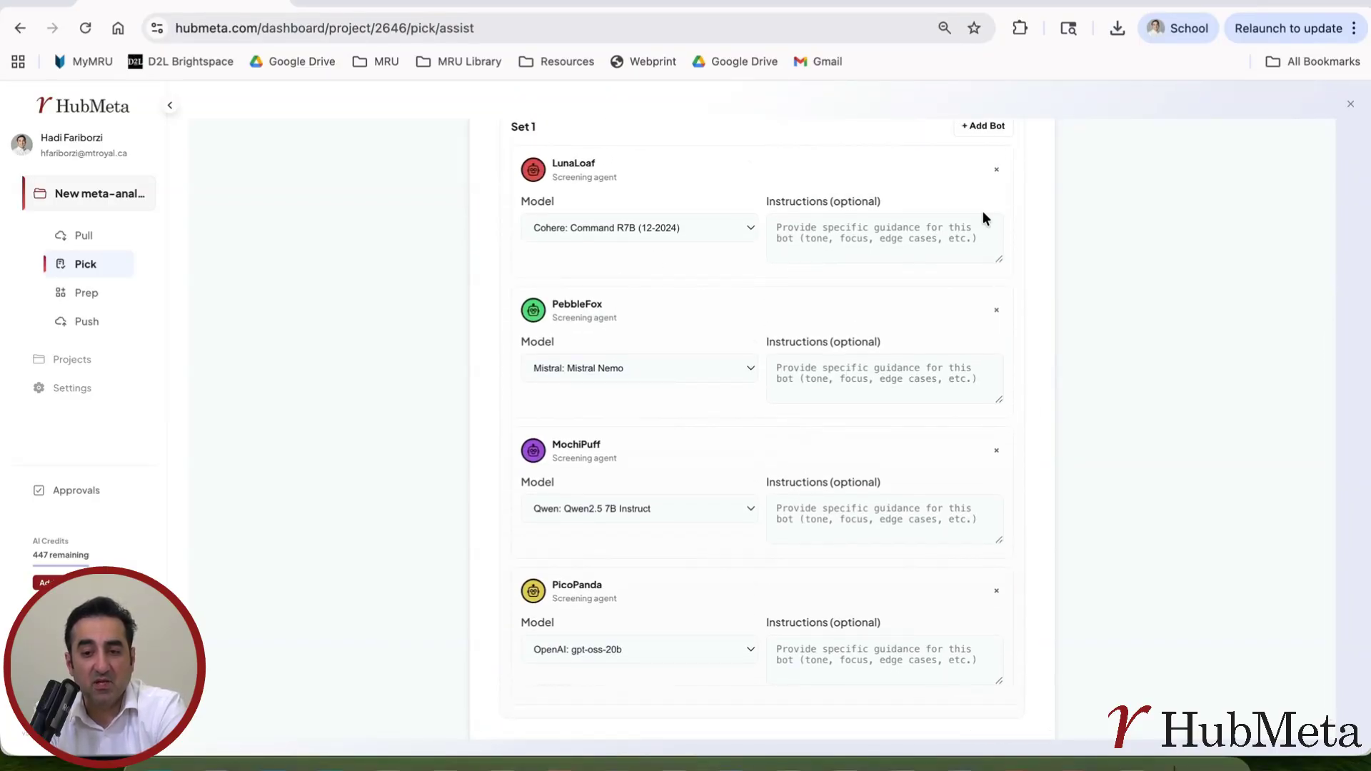
left_click(999, 171)
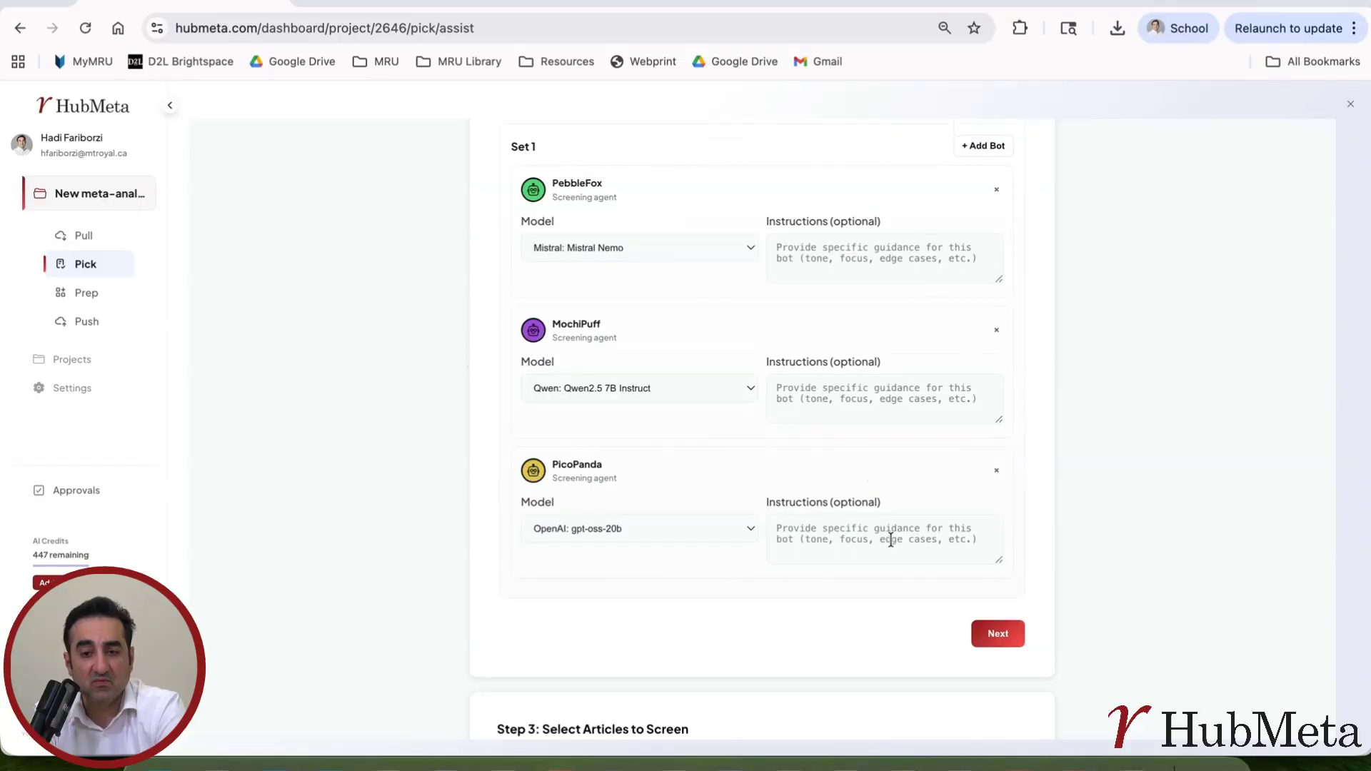
left_click(831, 240)
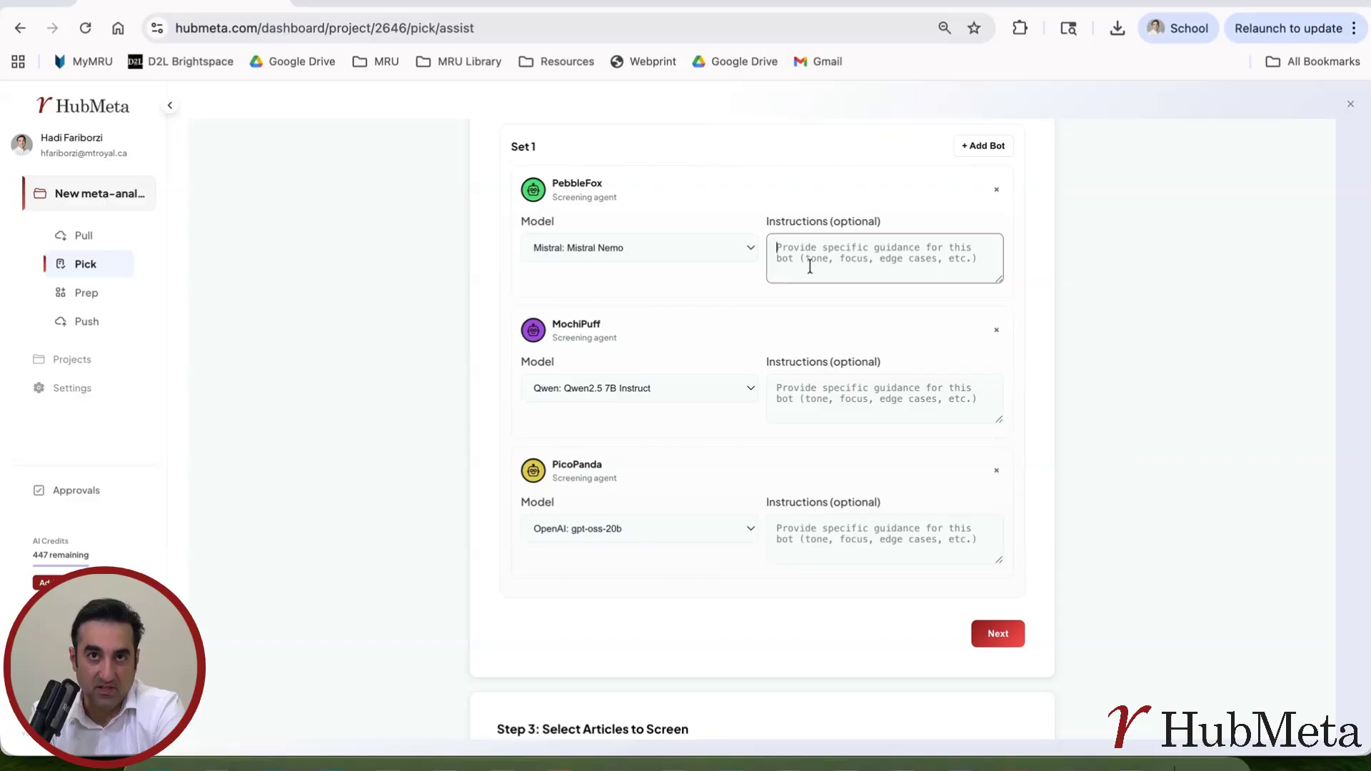
left_click(820, 384)
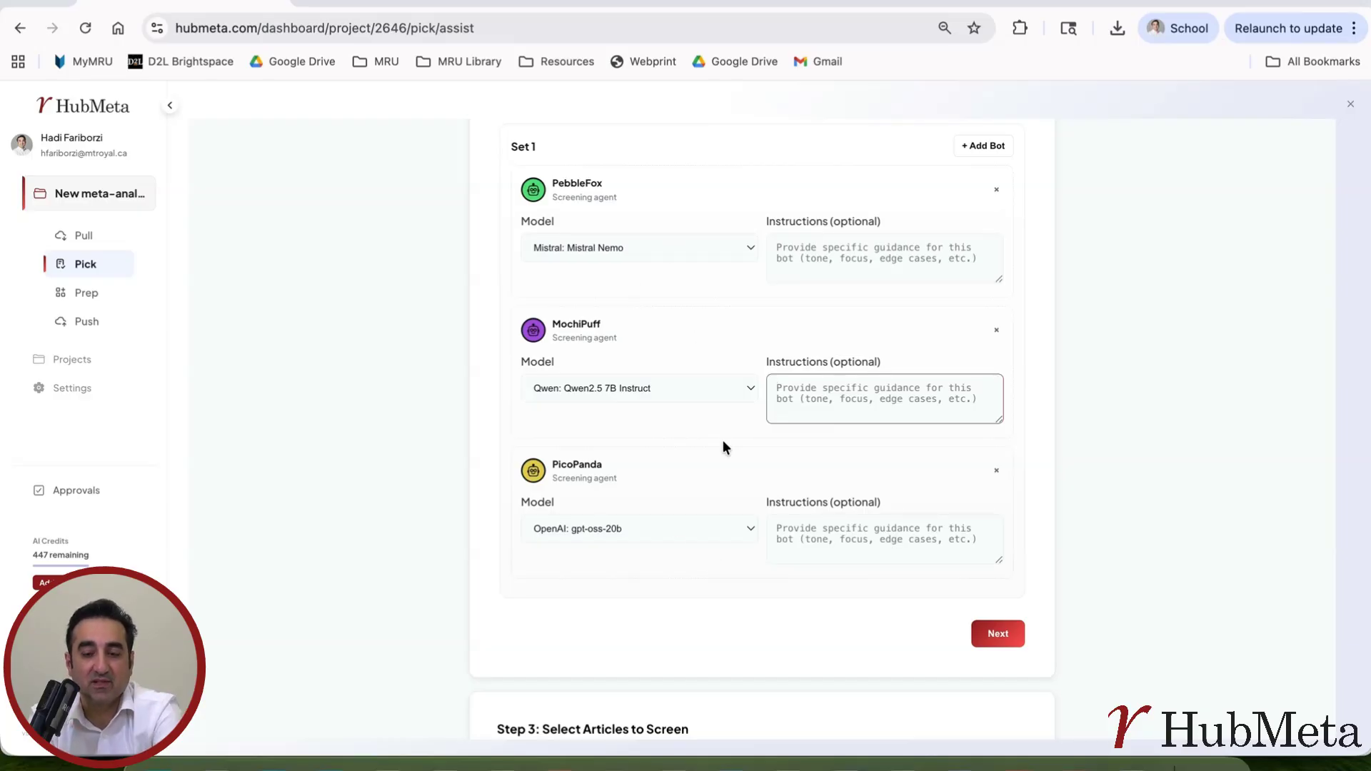
Step: Go to article selection and choose TitleScan on all 22,150 title-stage papers, after briefly trying DeepScan
left_click(997, 634)
scroll(998, 641, "down", 2)
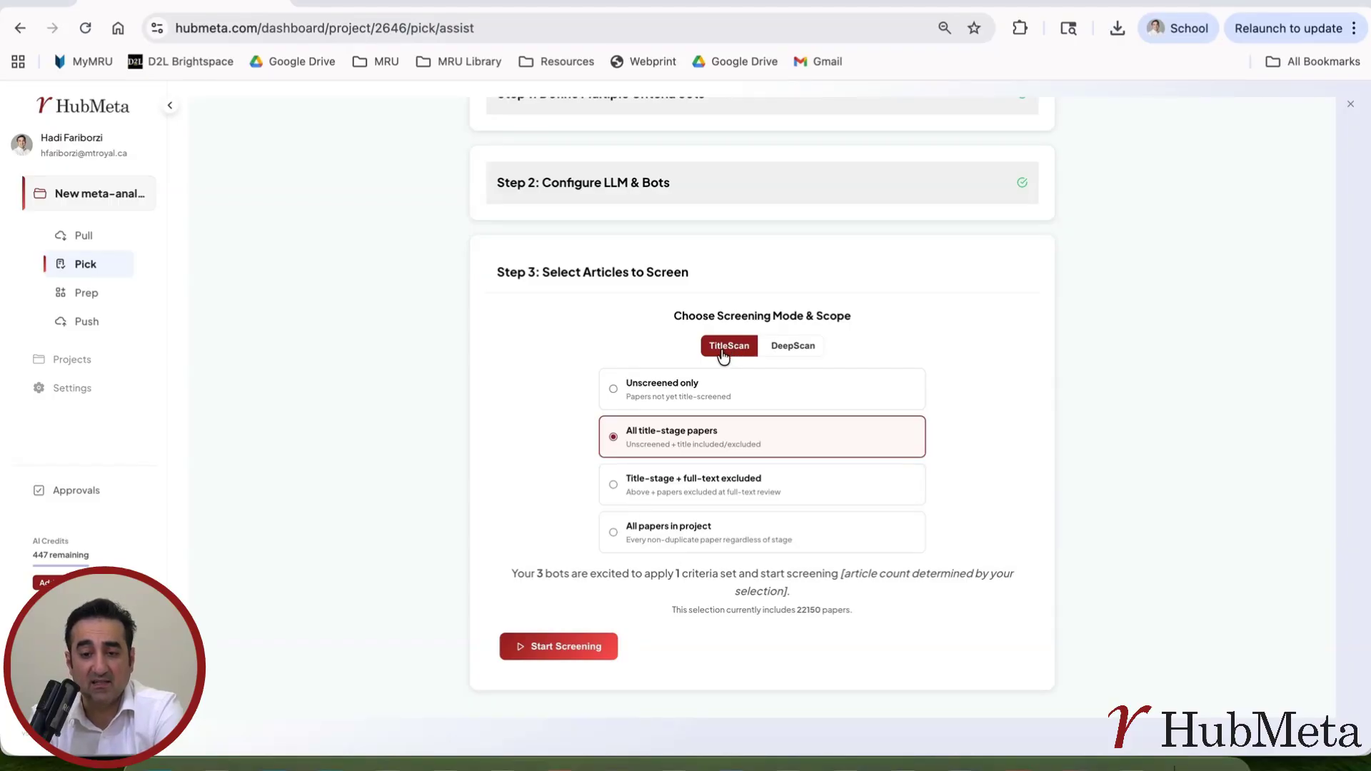
left_click(793, 350)
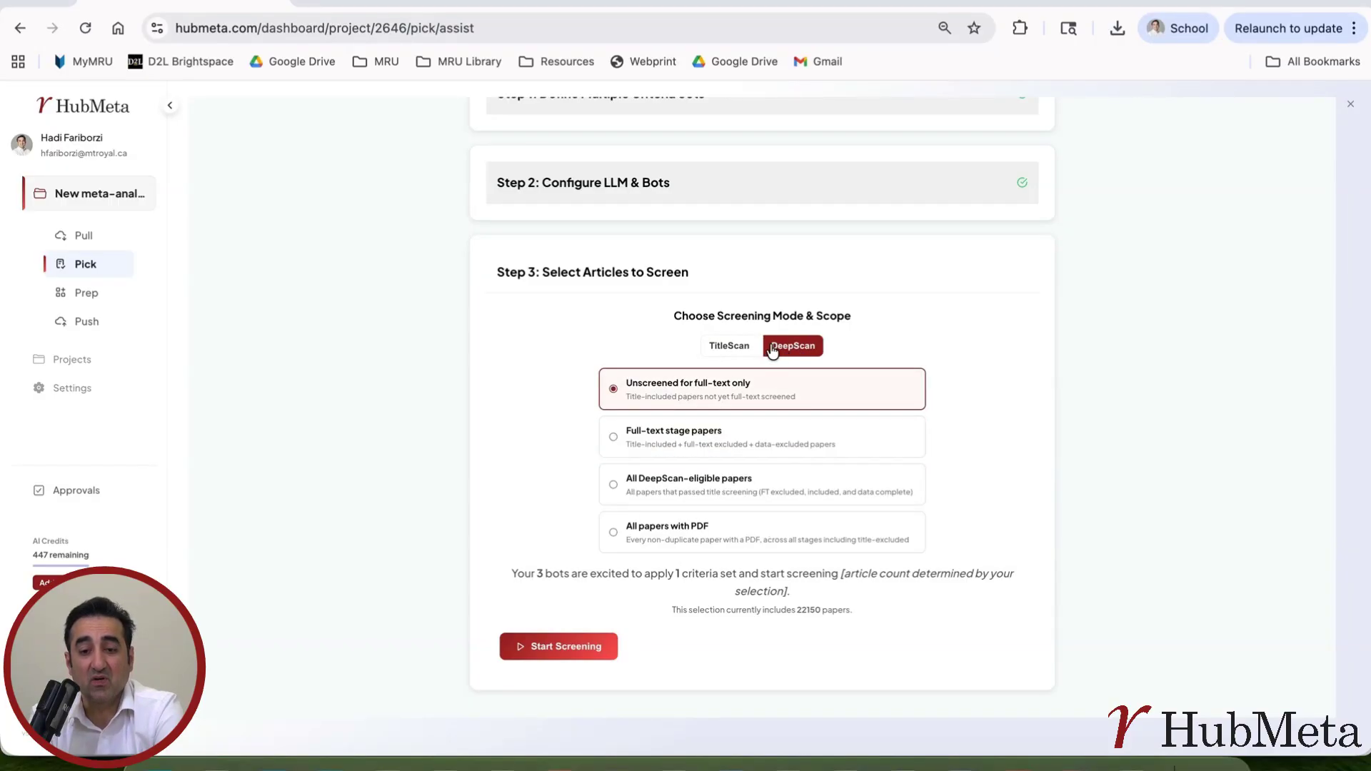
left_click(743, 348)
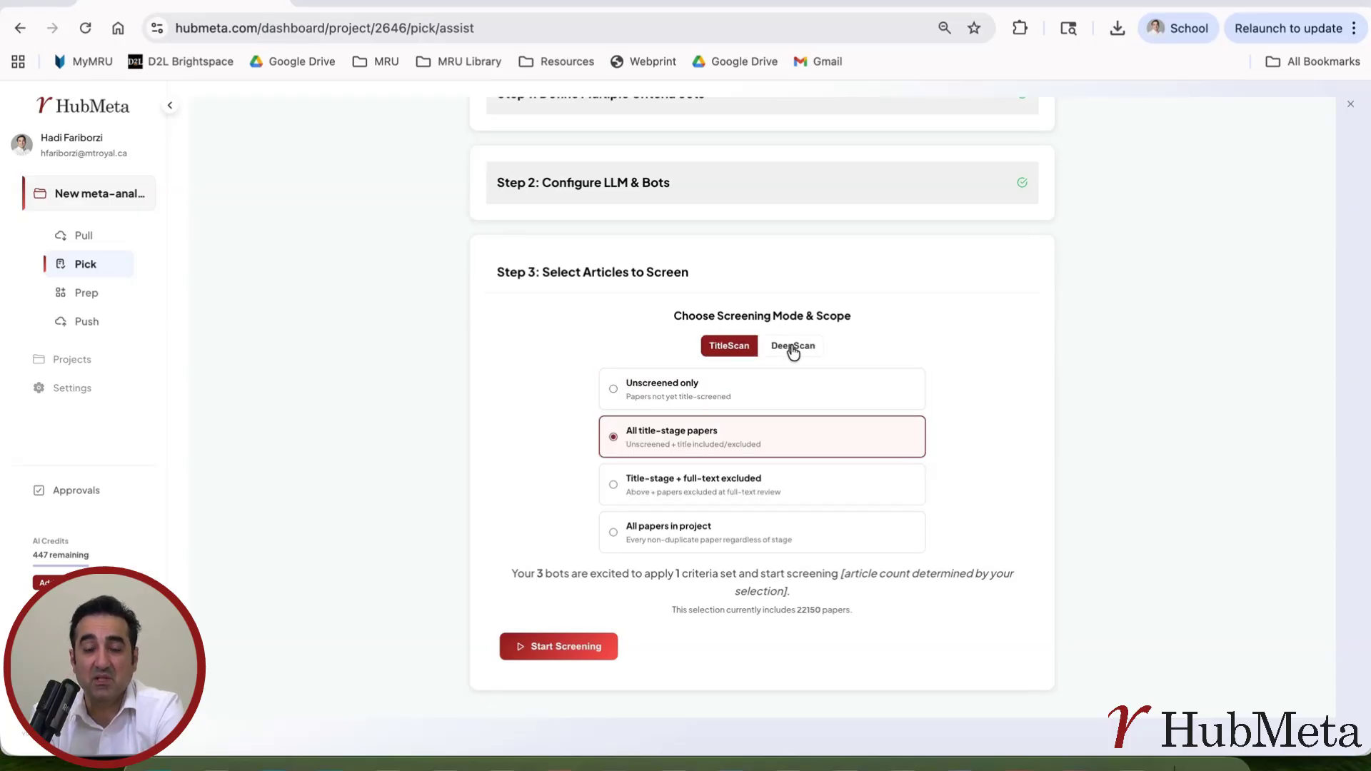
left_click(677, 395)
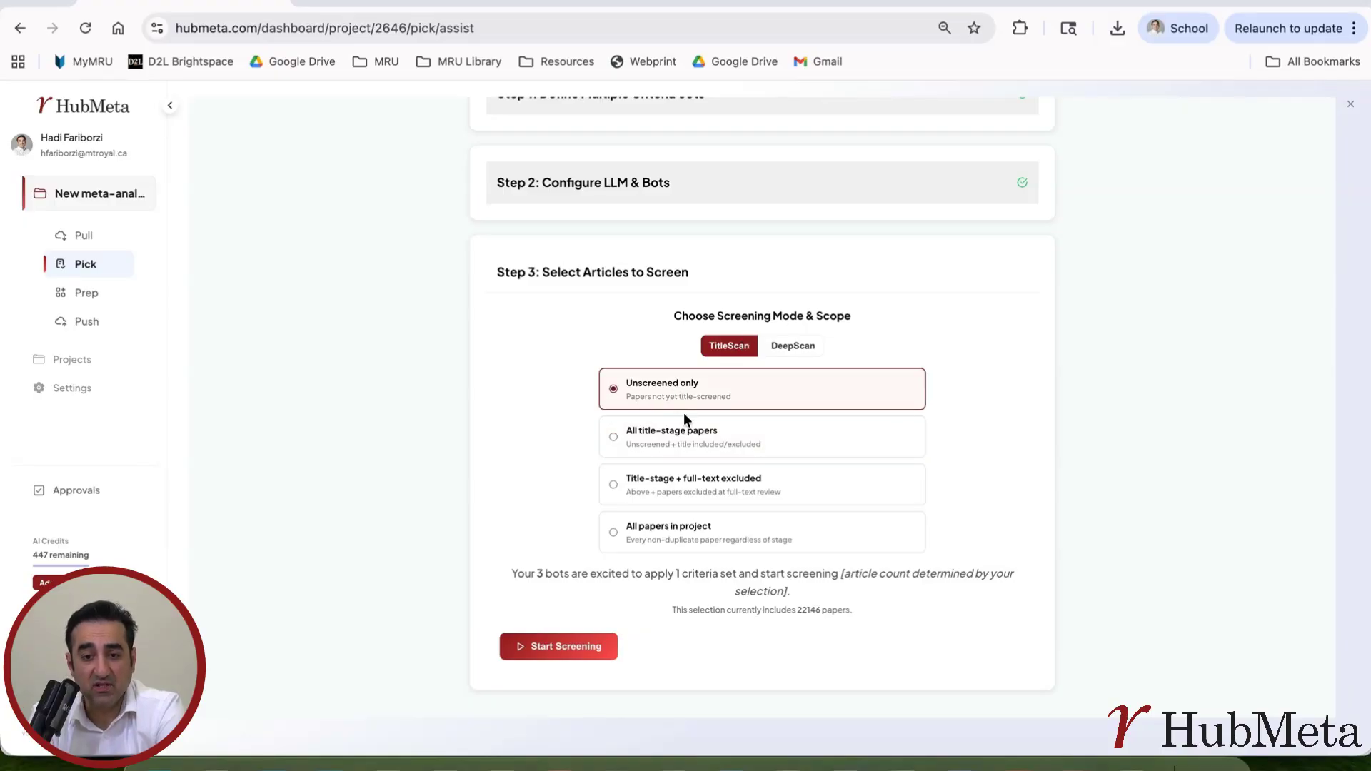
left_click(670, 443)
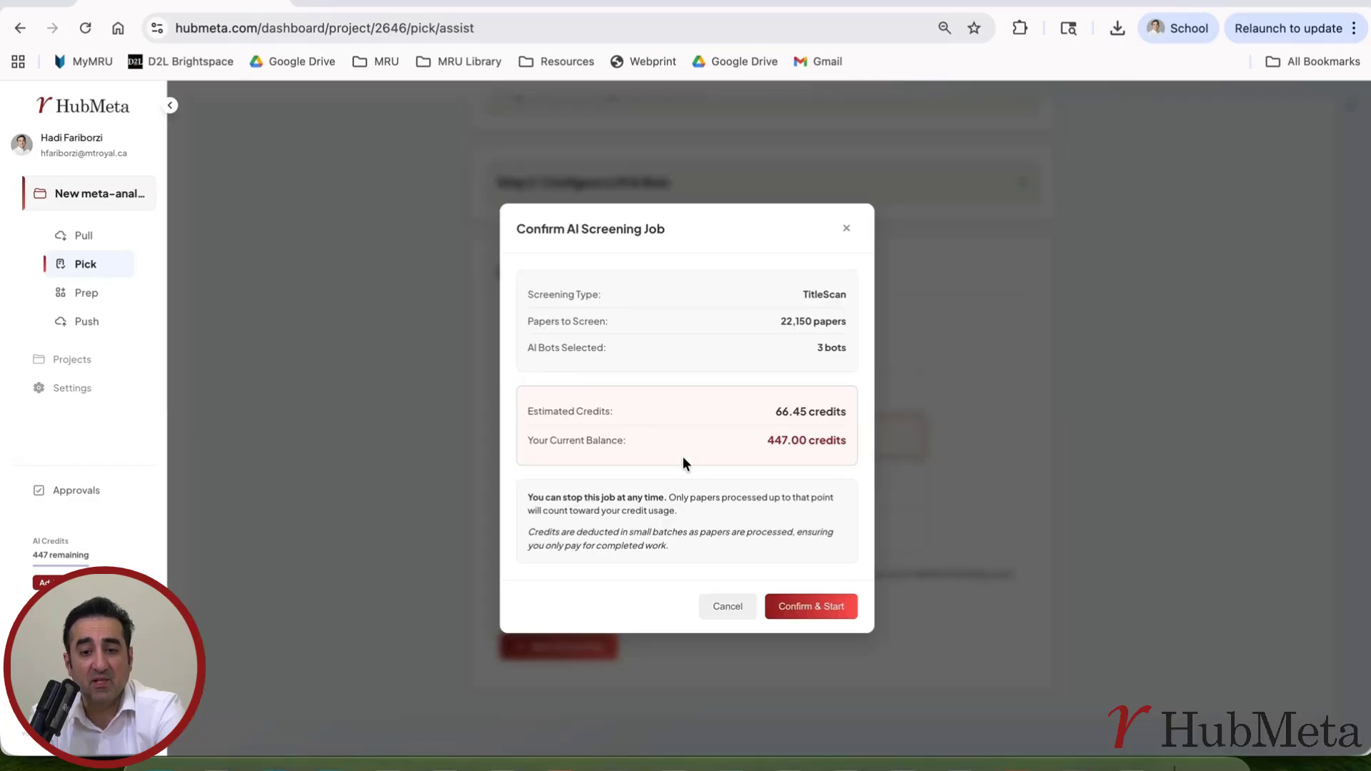
Step: Check the 66.45 estimated credits in the job confirmation, close it, then reopen it
left_click_drag(557, 413, 867, 422)
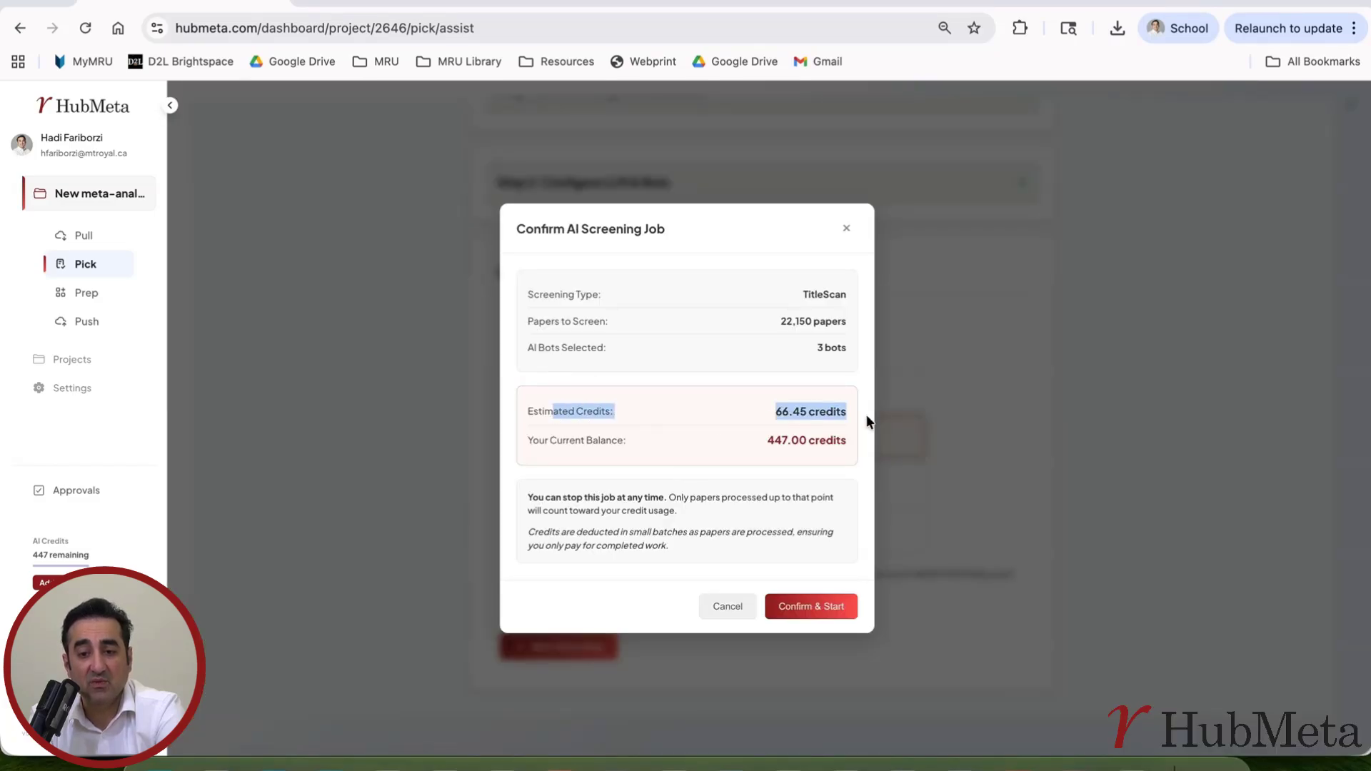
left_click(879, 421)
left_click(551, 653)
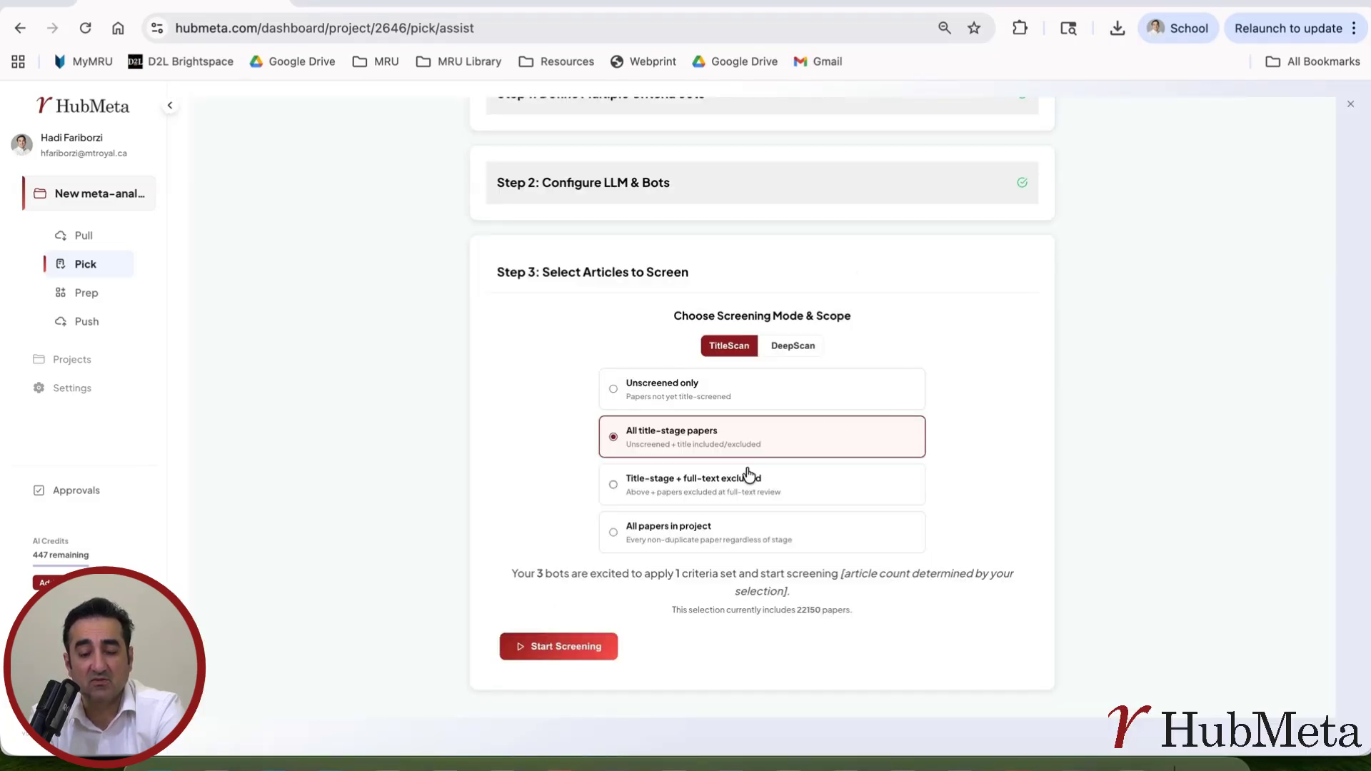